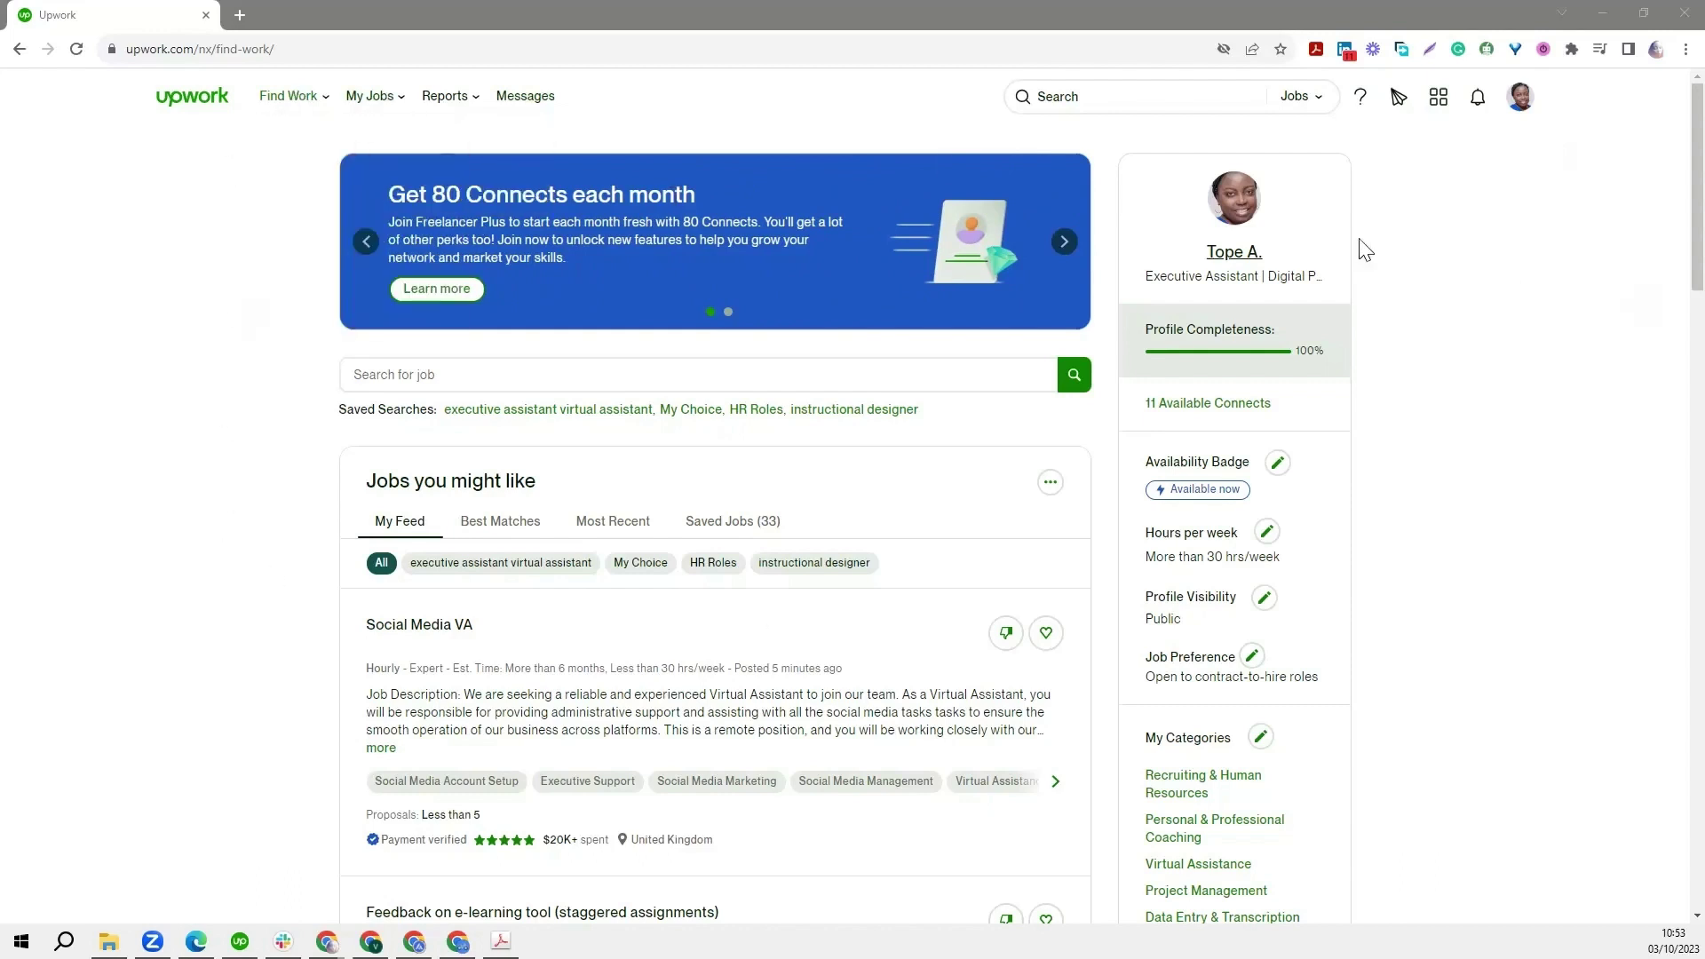
- Open Settings from the Upwork profile avatar menu to reach Get paid with the $20.58 balance
mouse_move(294, 105)
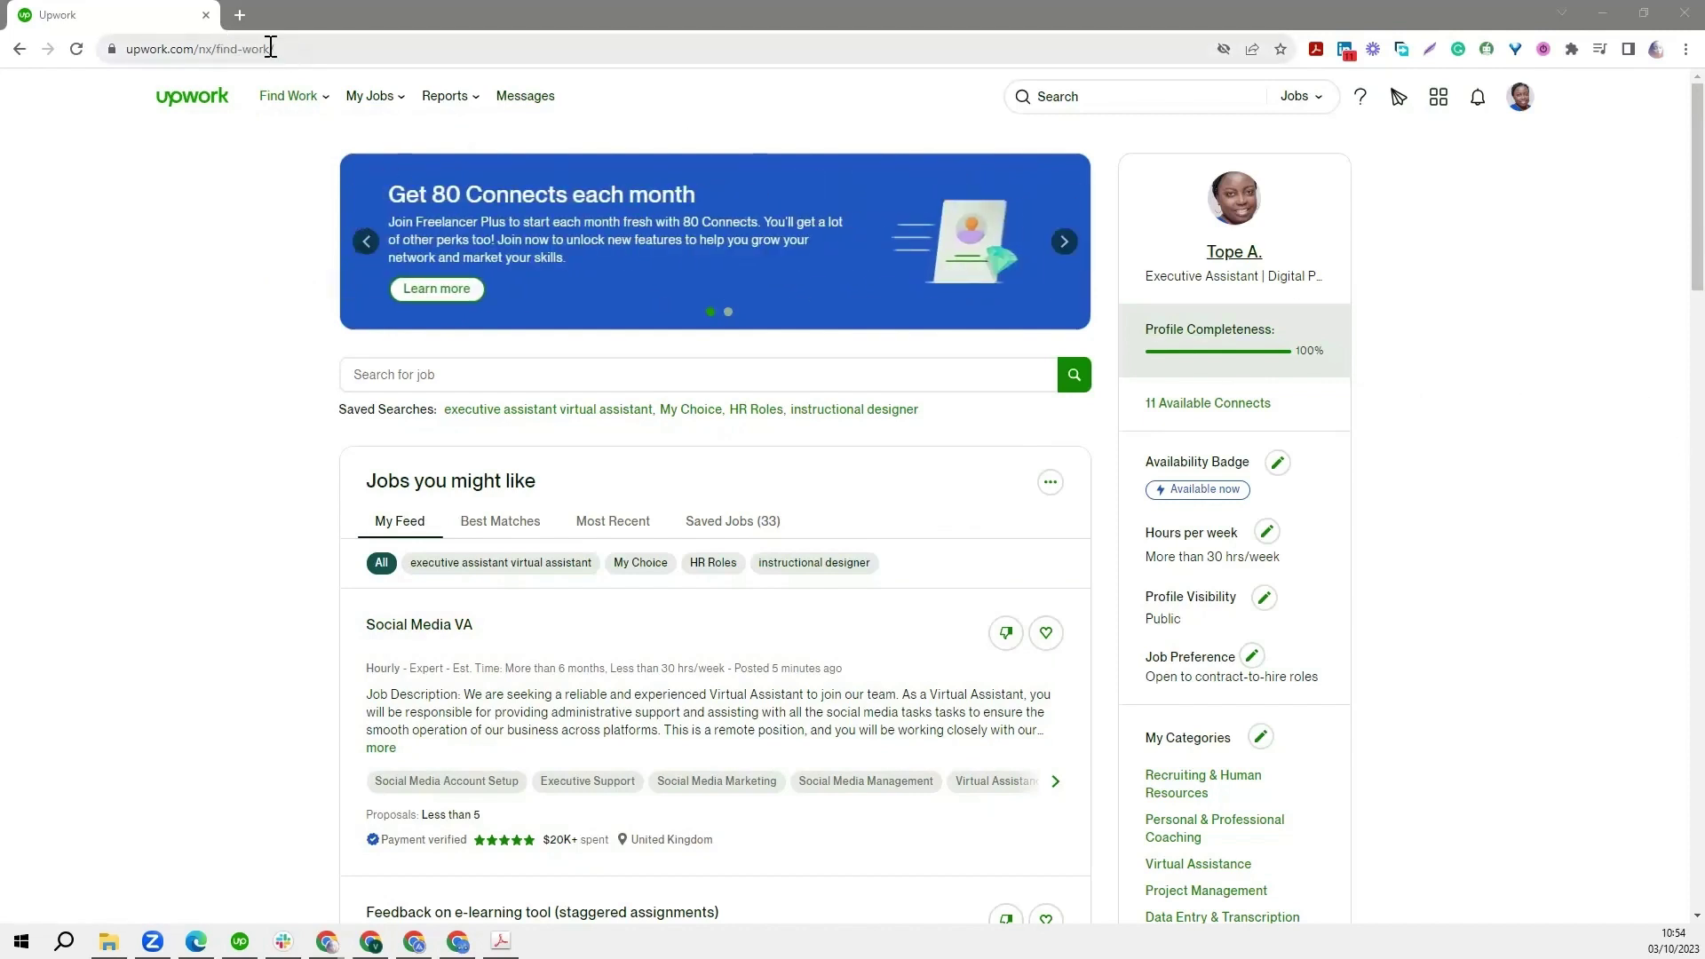
click(1520, 108)
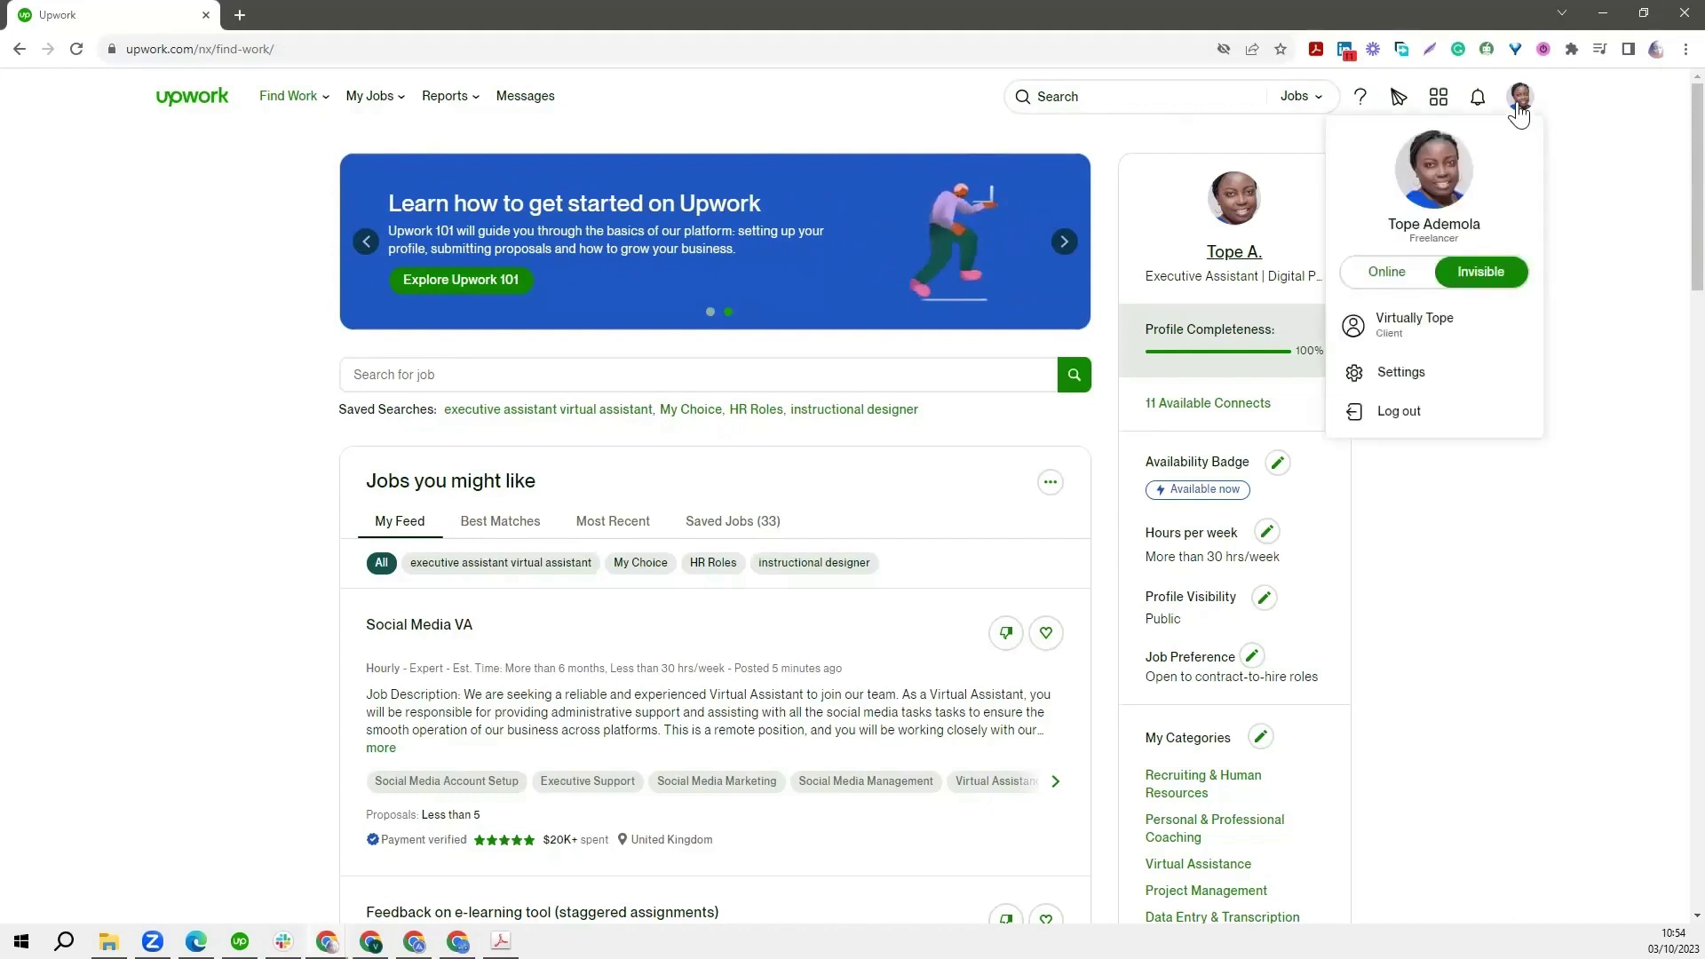
click(1391, 378)
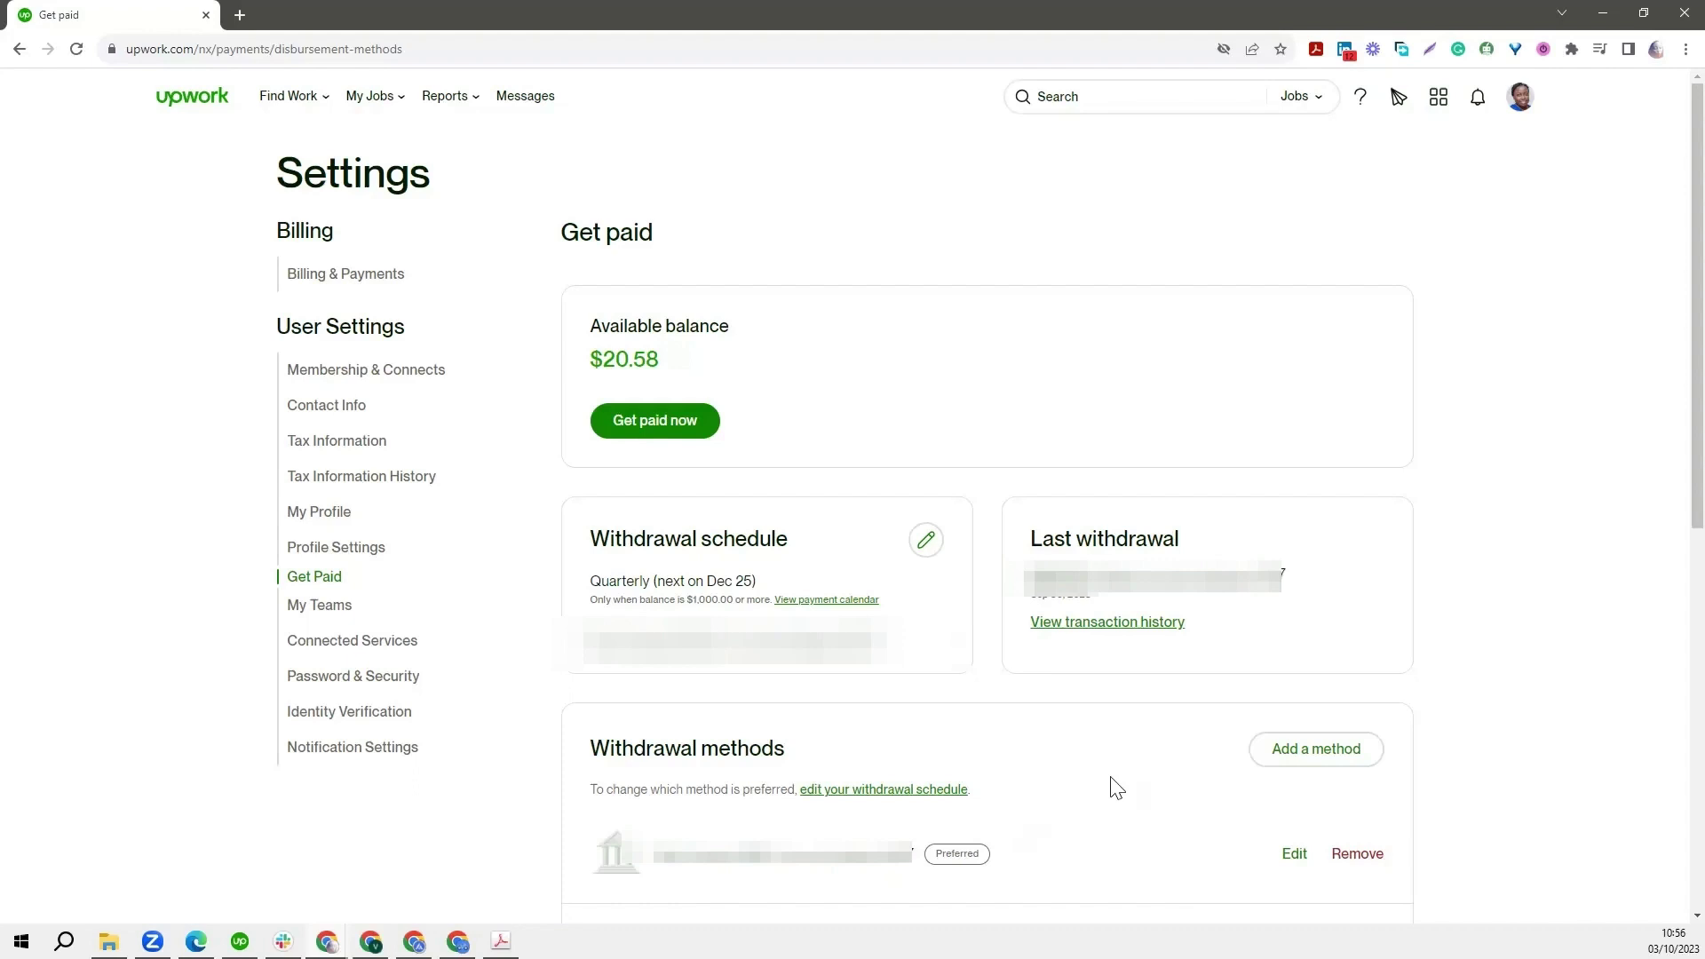
- Open the Add a withdrawal method dialog and scroll through its options and back up
click(1327, 755)
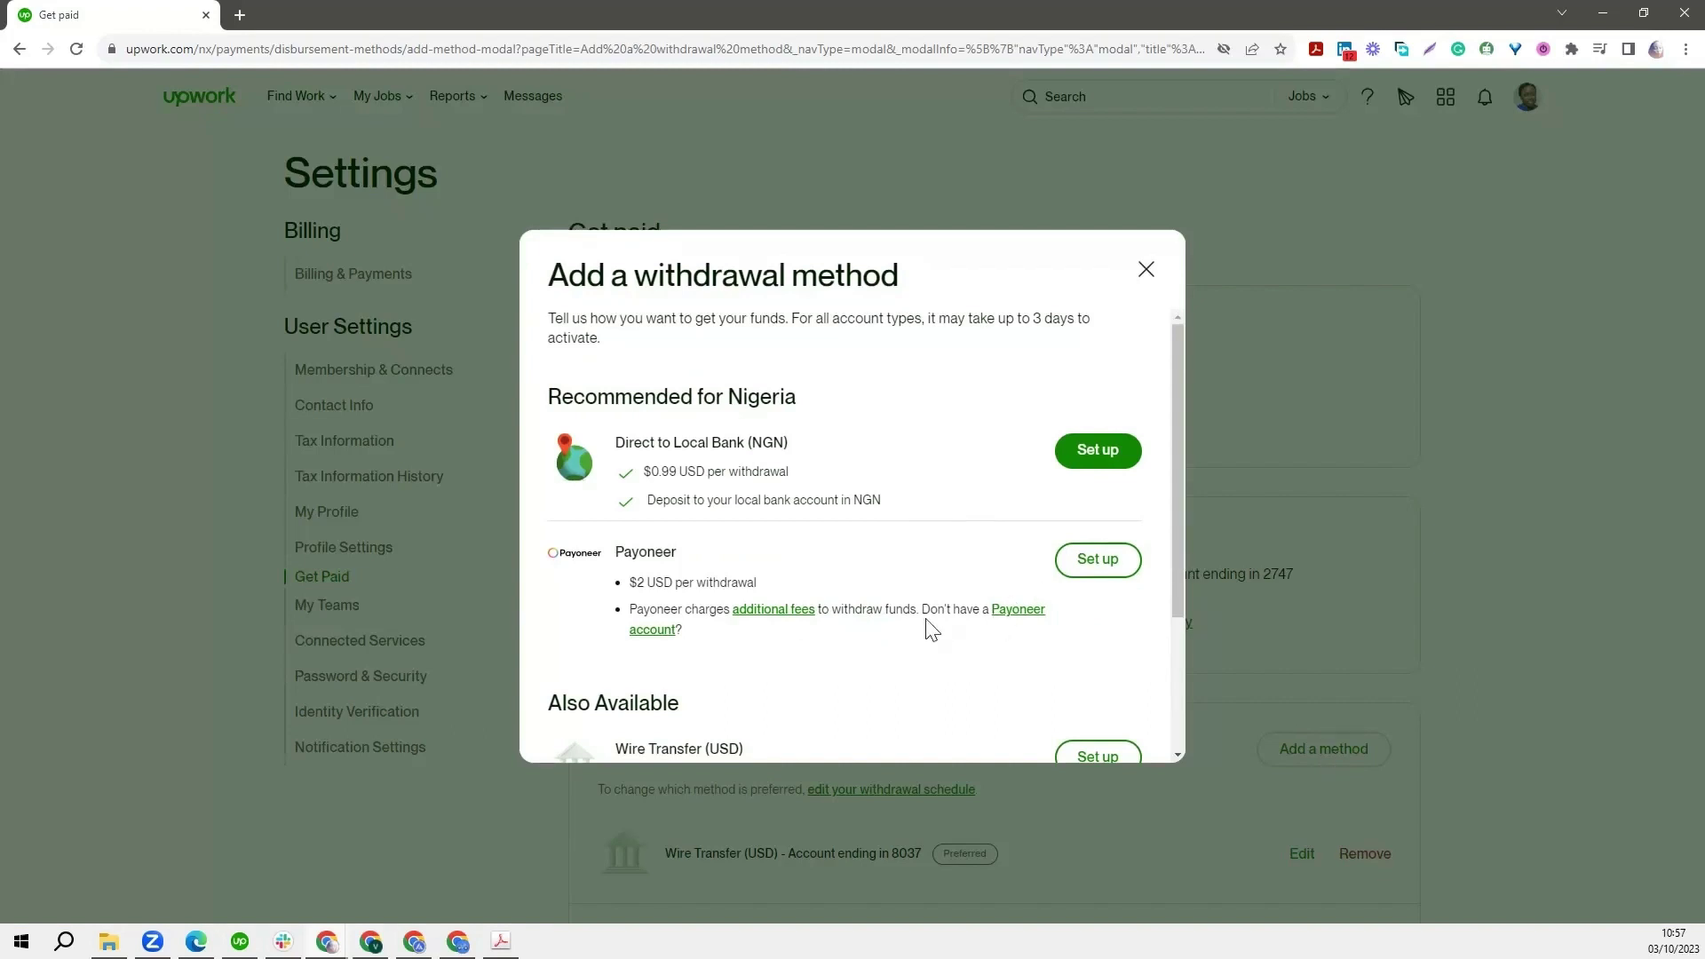
scroll(924, 486, down, 3)
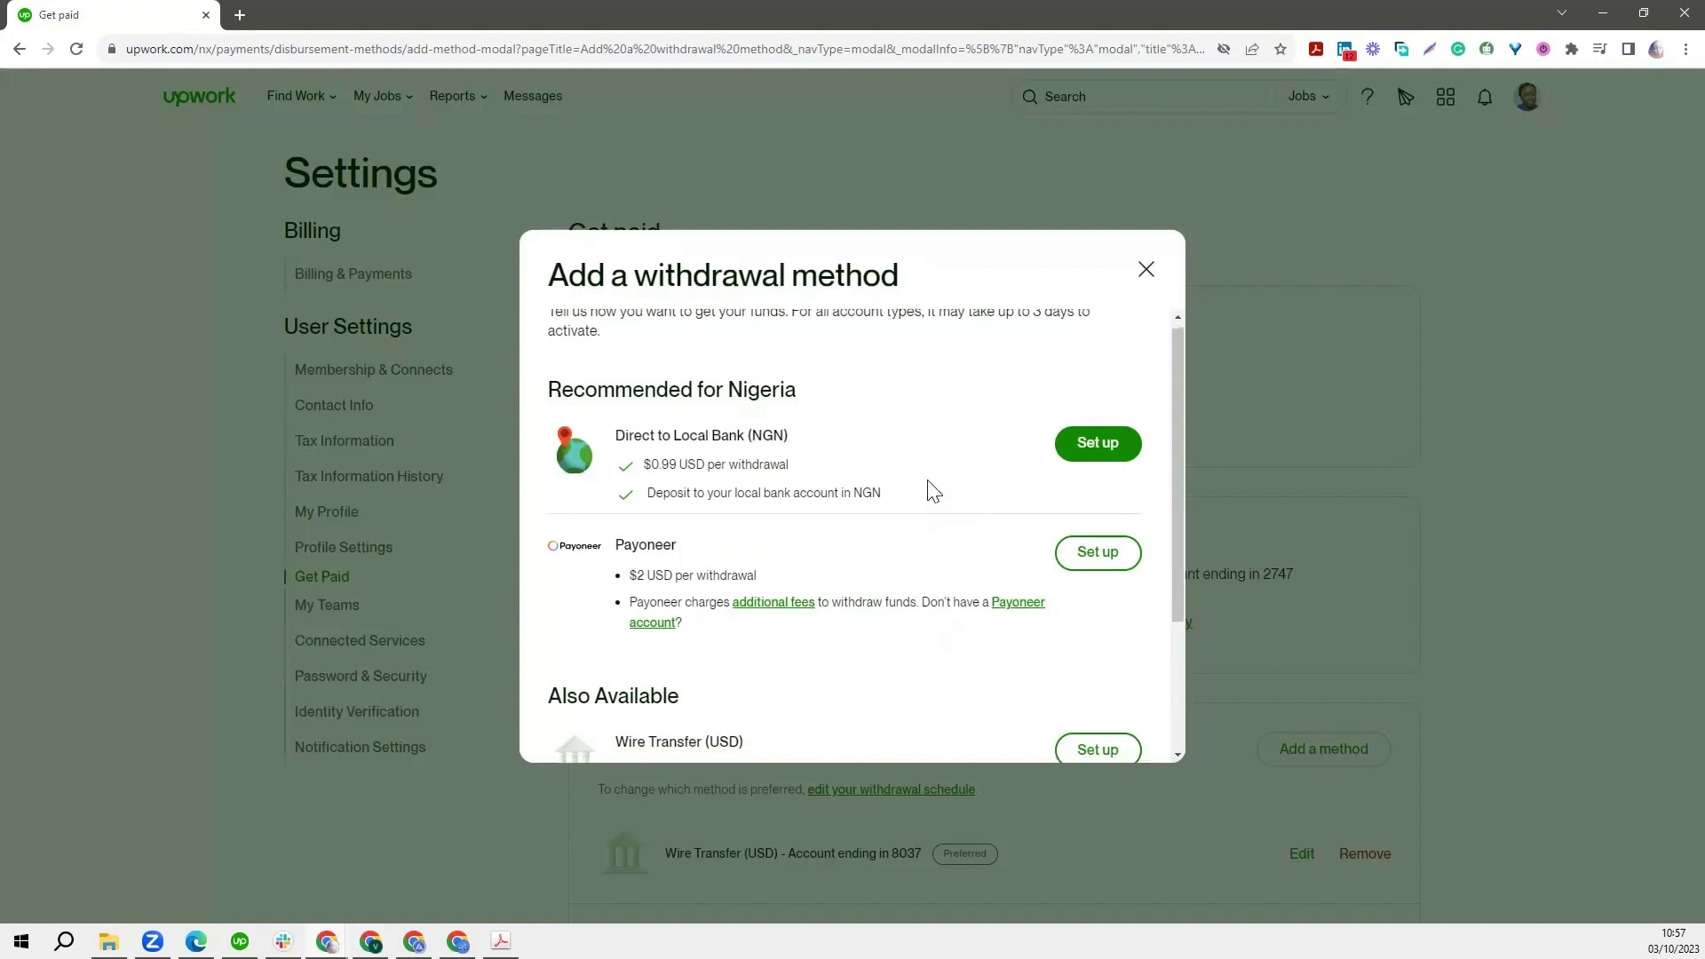
scroll(936, 494, up, 3)
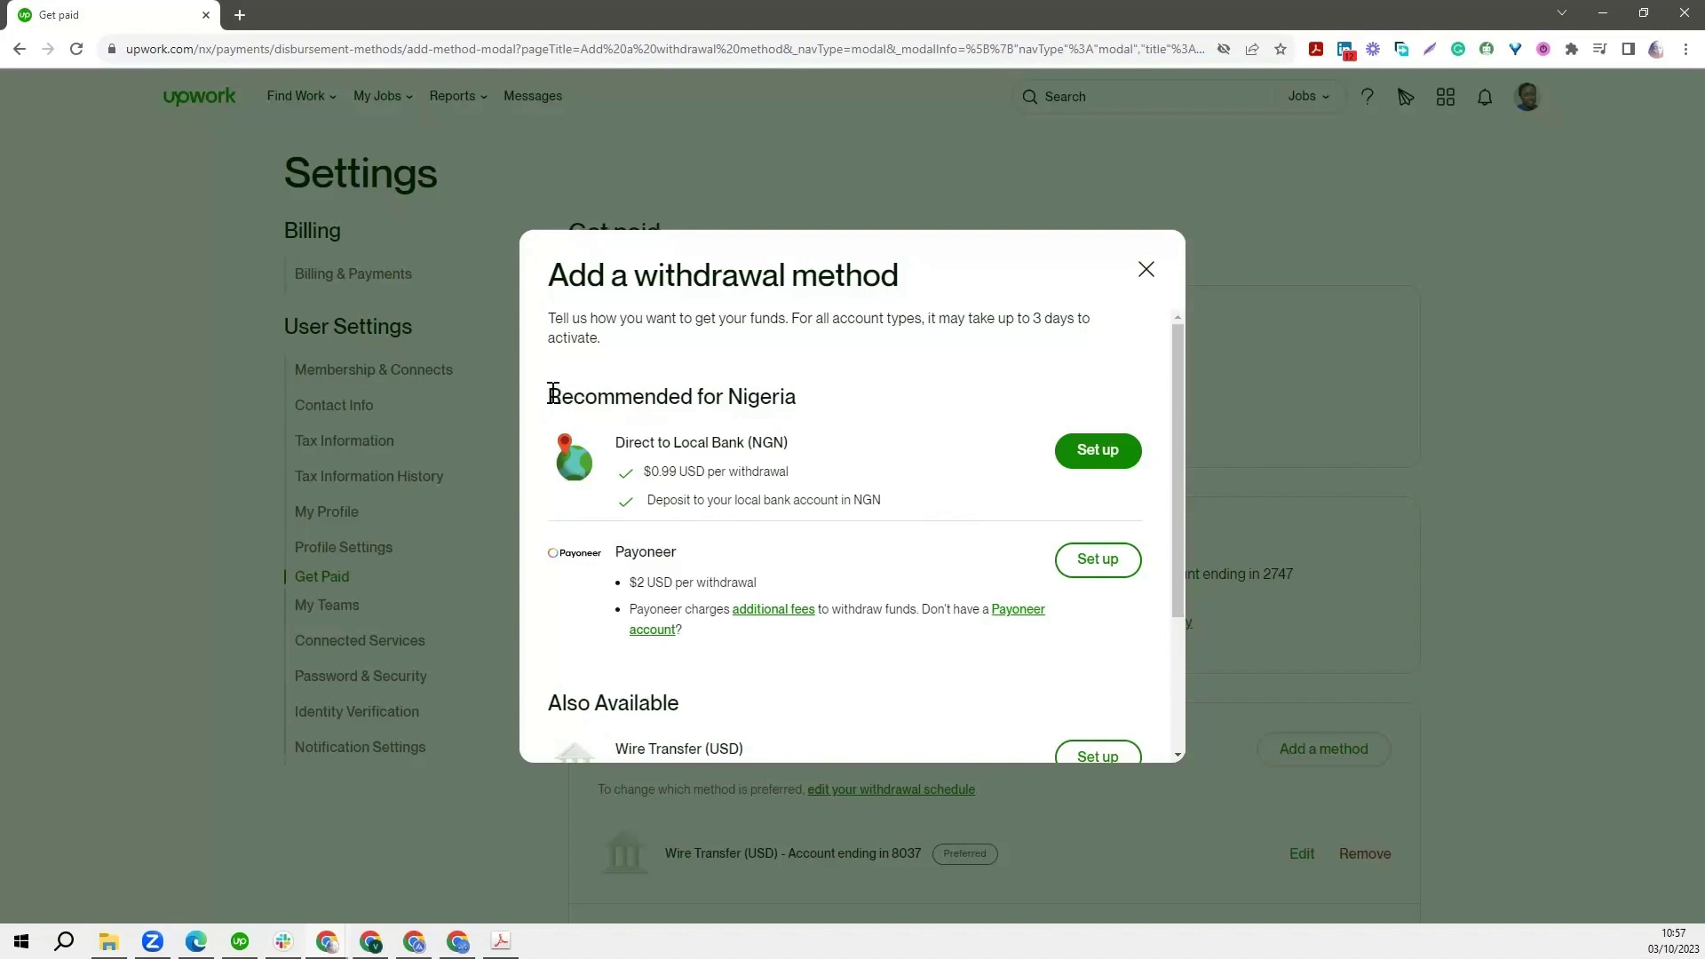
- Highlight the Recommended for Nigeria heading and the Direct to Local Bank (NGN) option
drag(552, 394, 787, 396)
click(878, 408)
drag(619, 442, 789, 445)
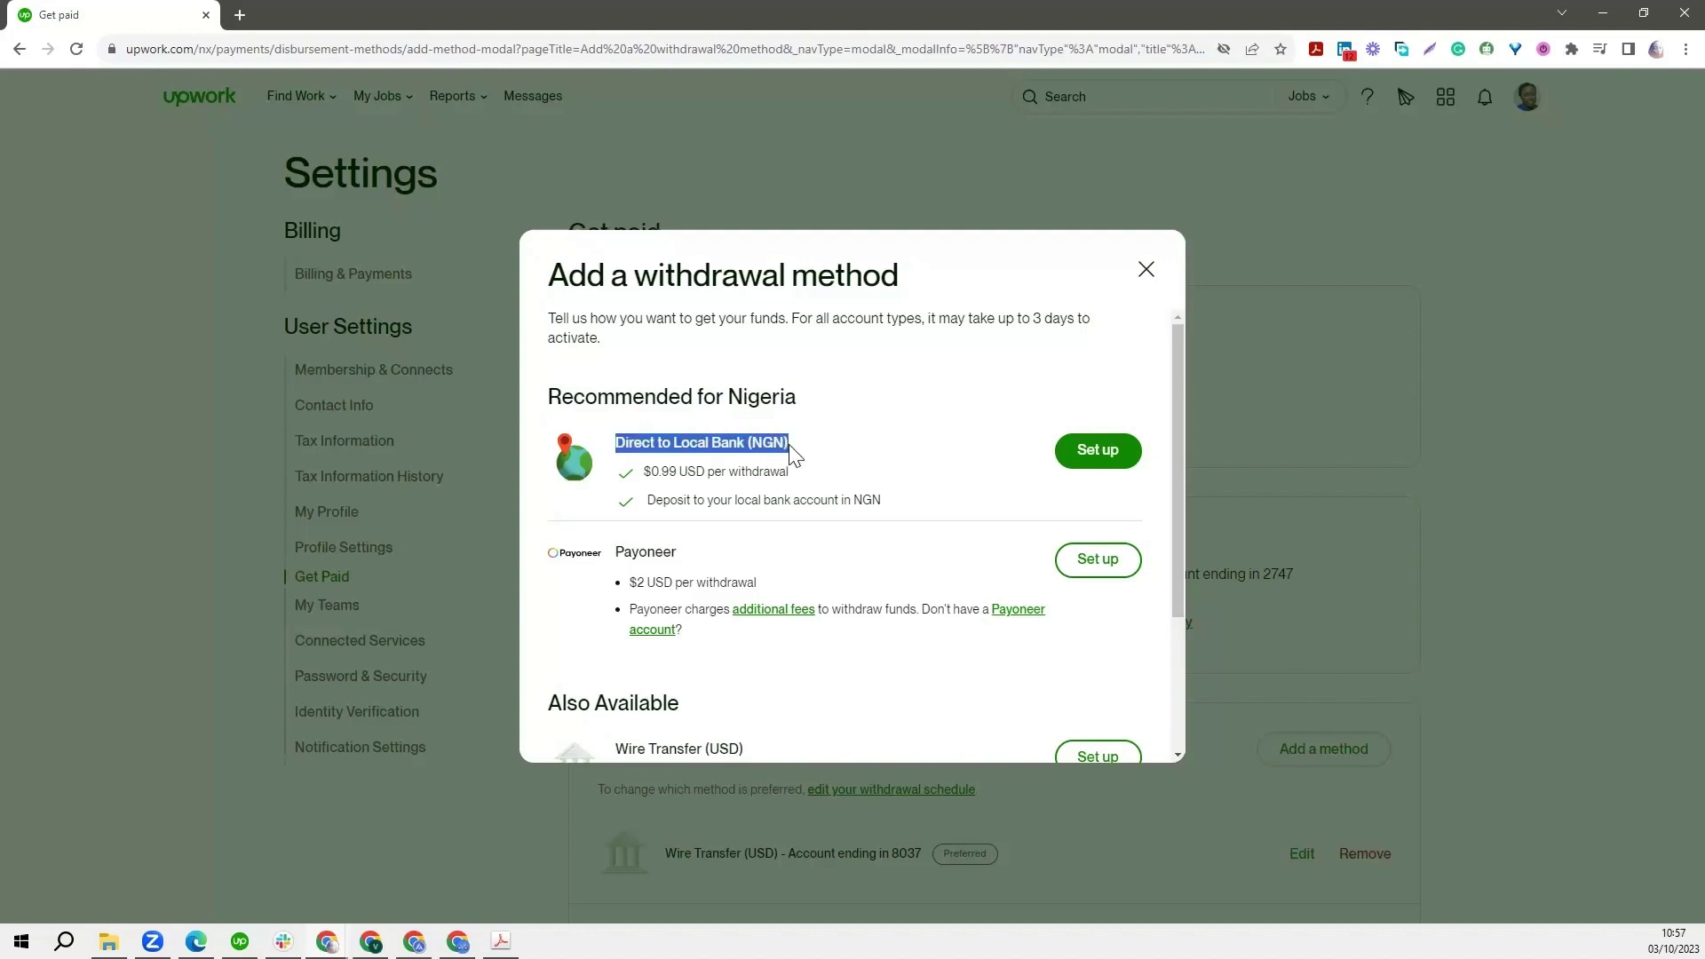
click(907, 416)
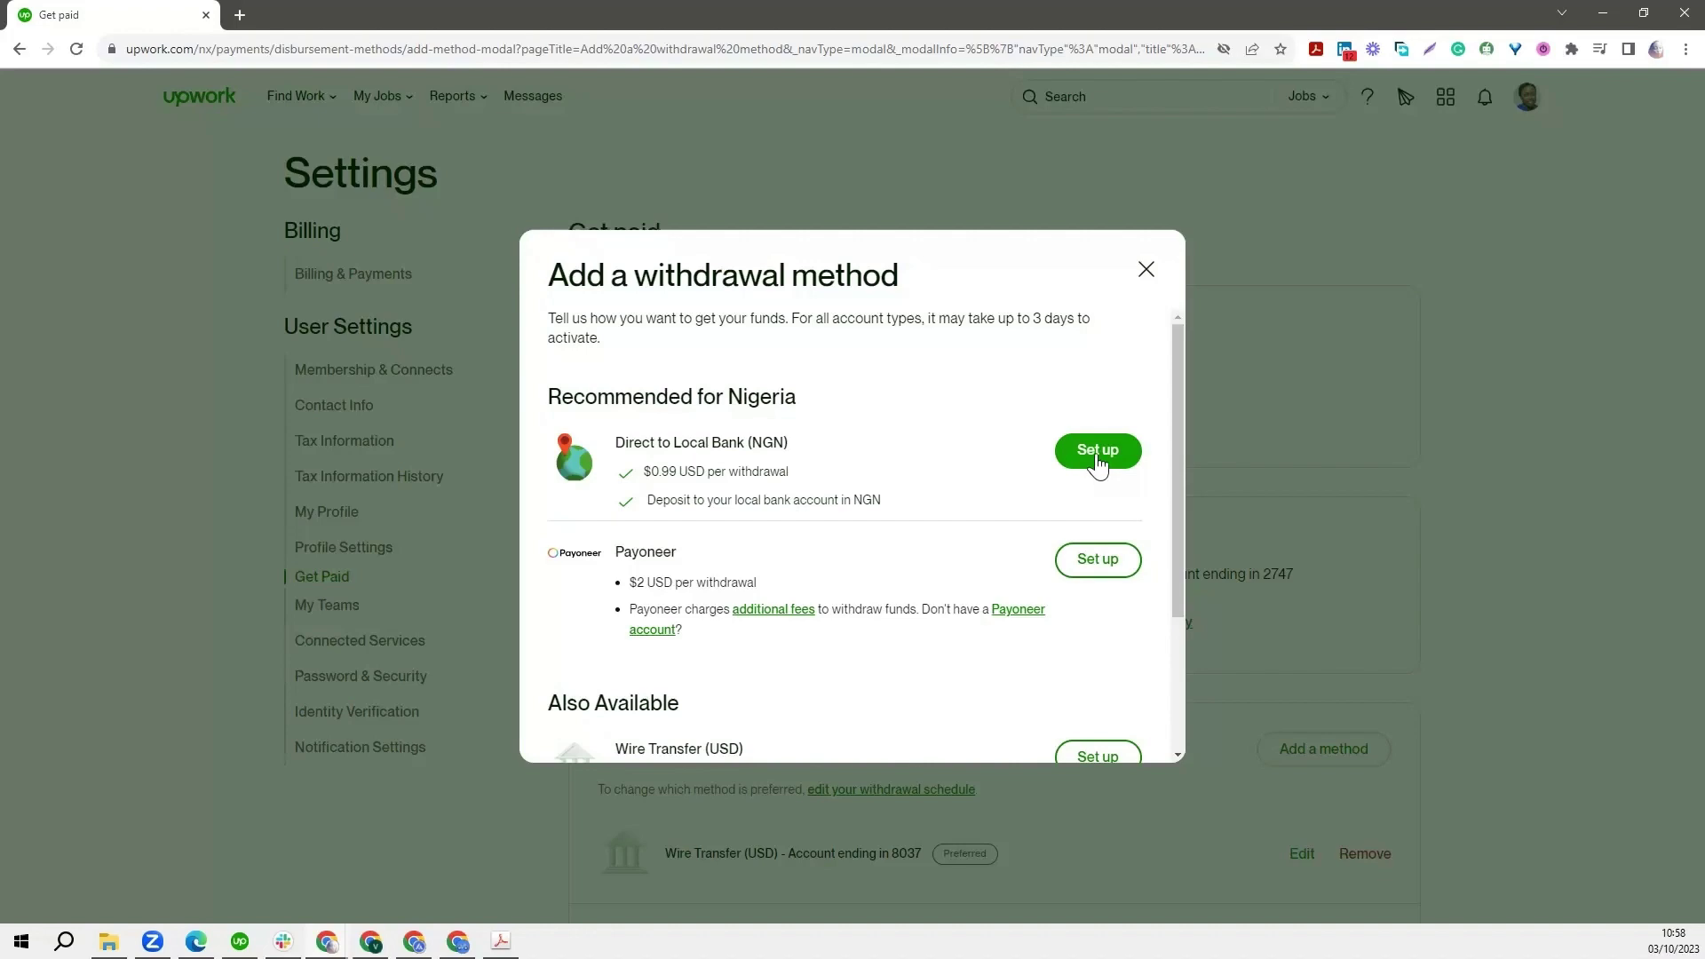
- Start Direct to Local Bank setup and look up SWIFT code GTBINGLA (Guaranty Trust Bank PLC)
click(1099, 460)
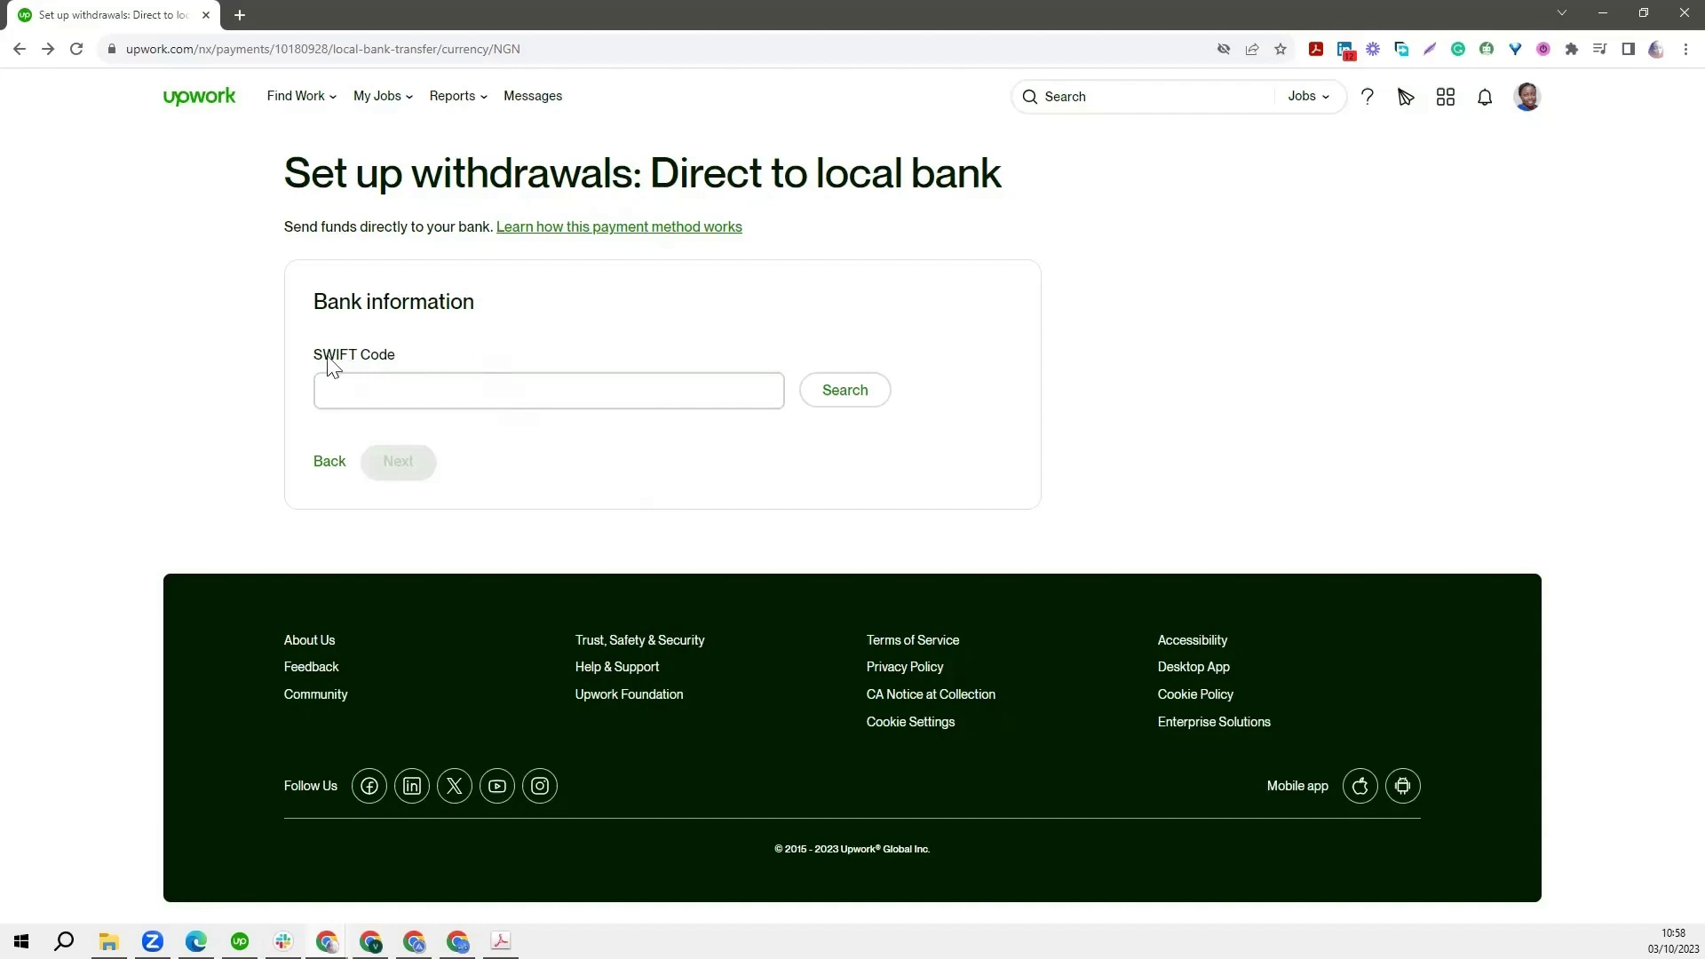
click(355, 391)
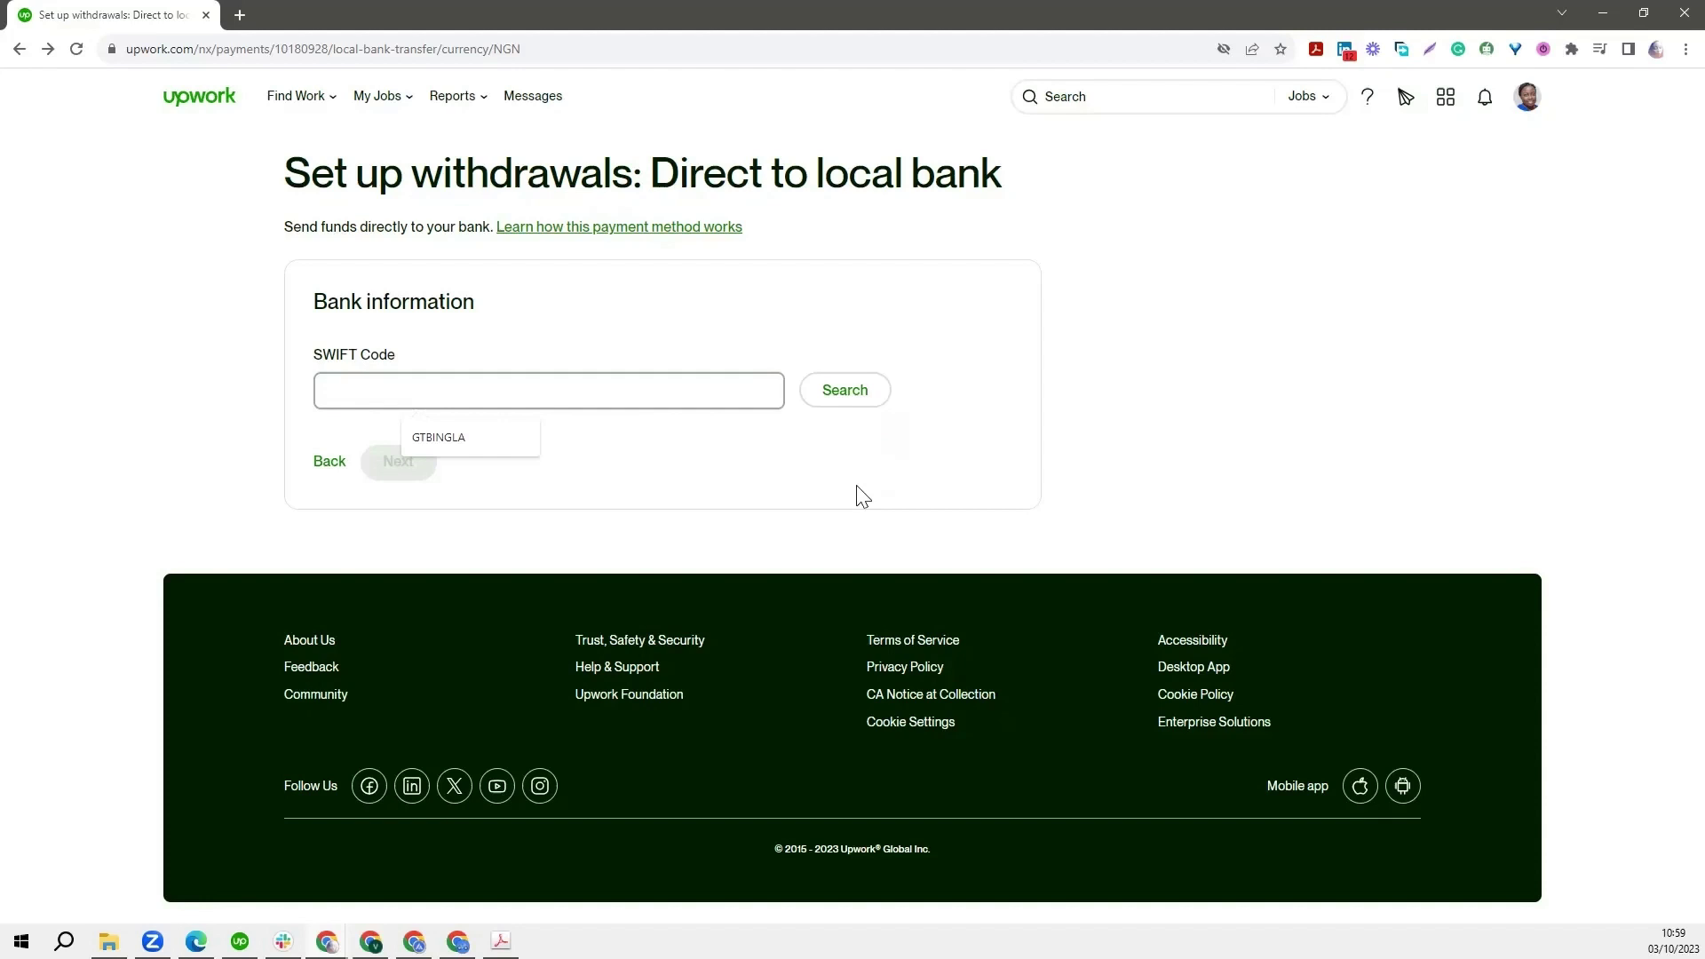
click(439, 437)
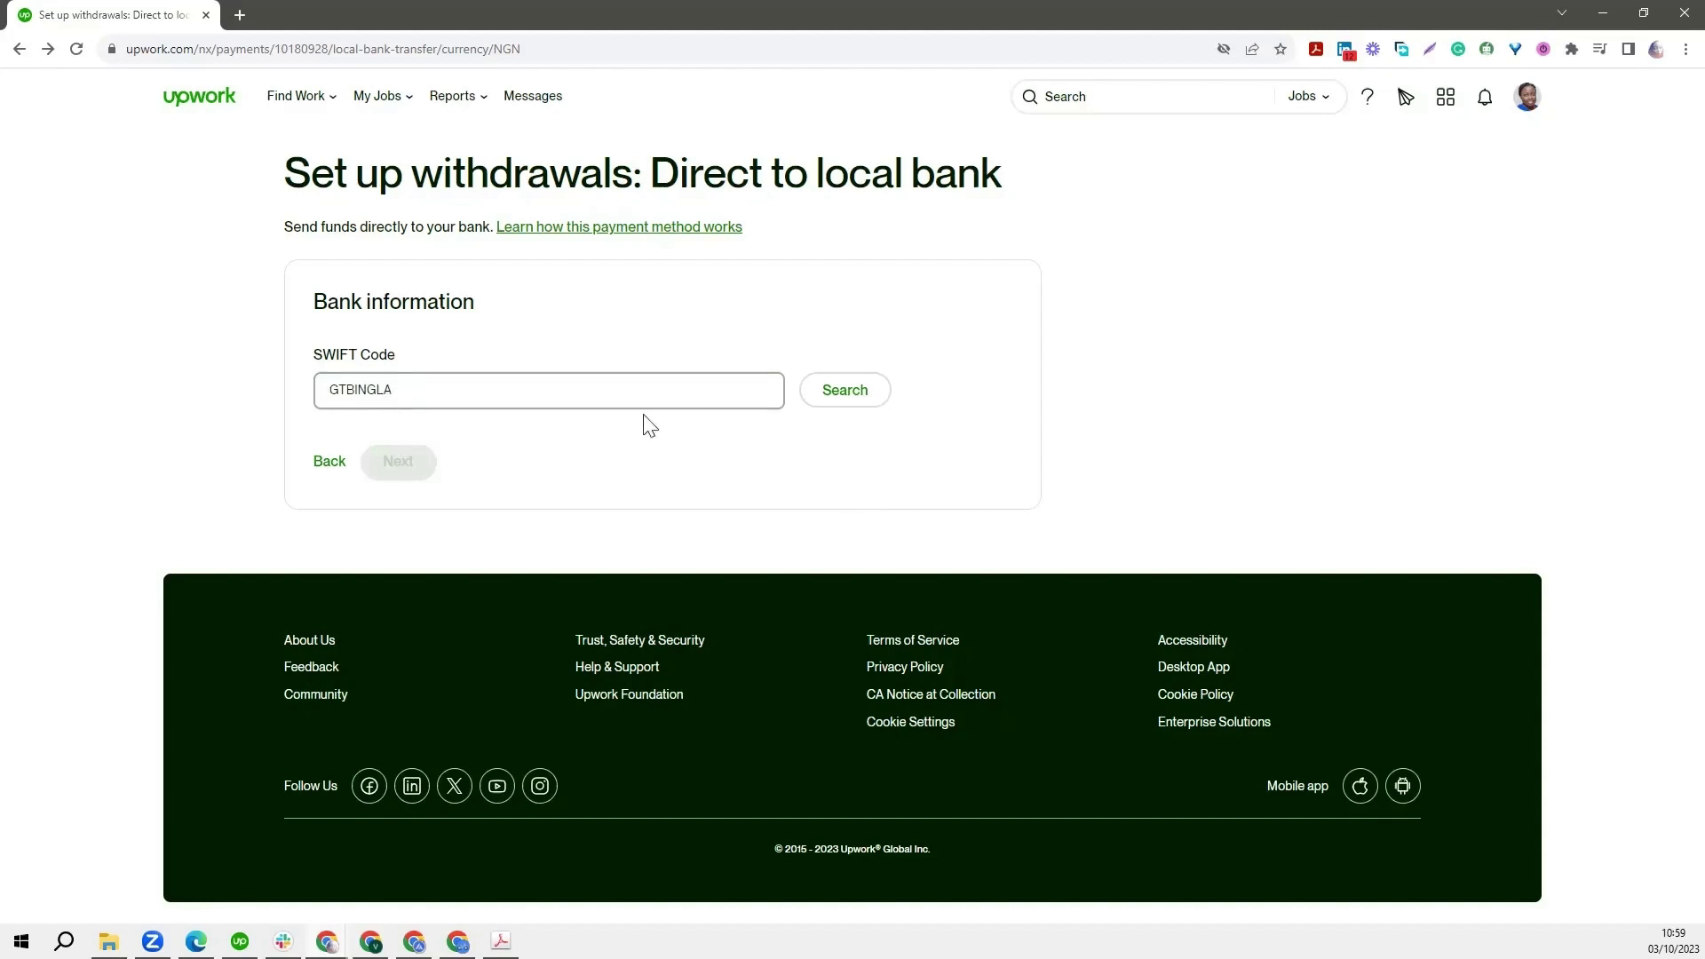
click(848, 404)
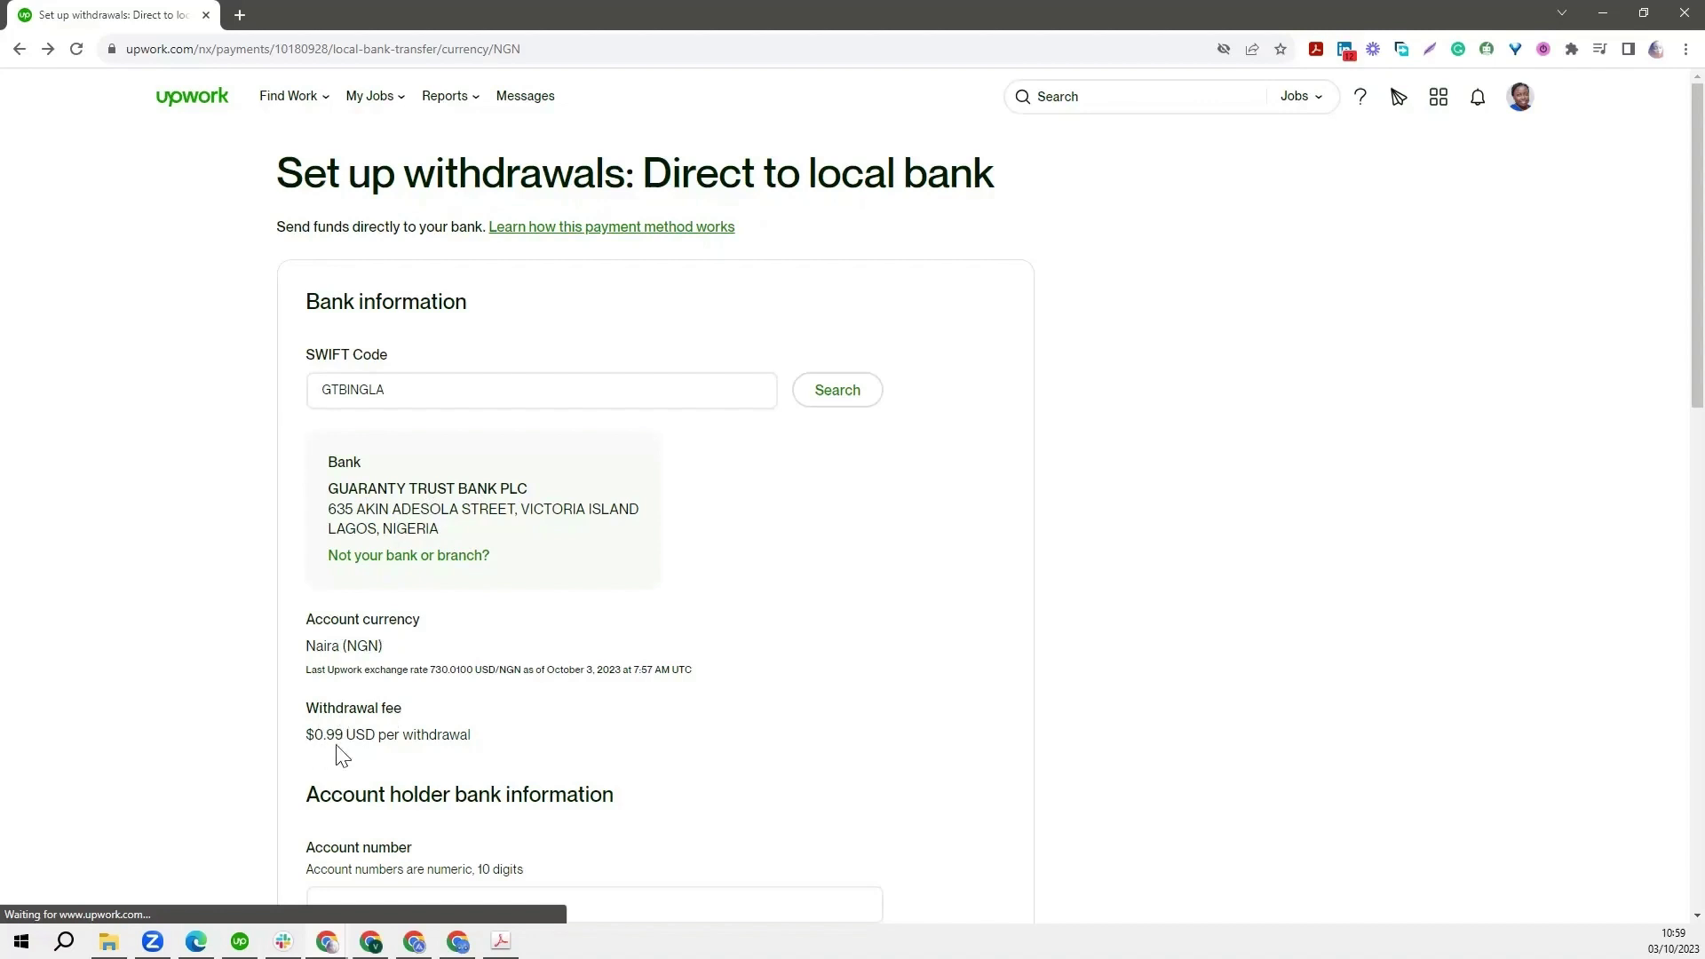
scroll(392, 738, down, 1)
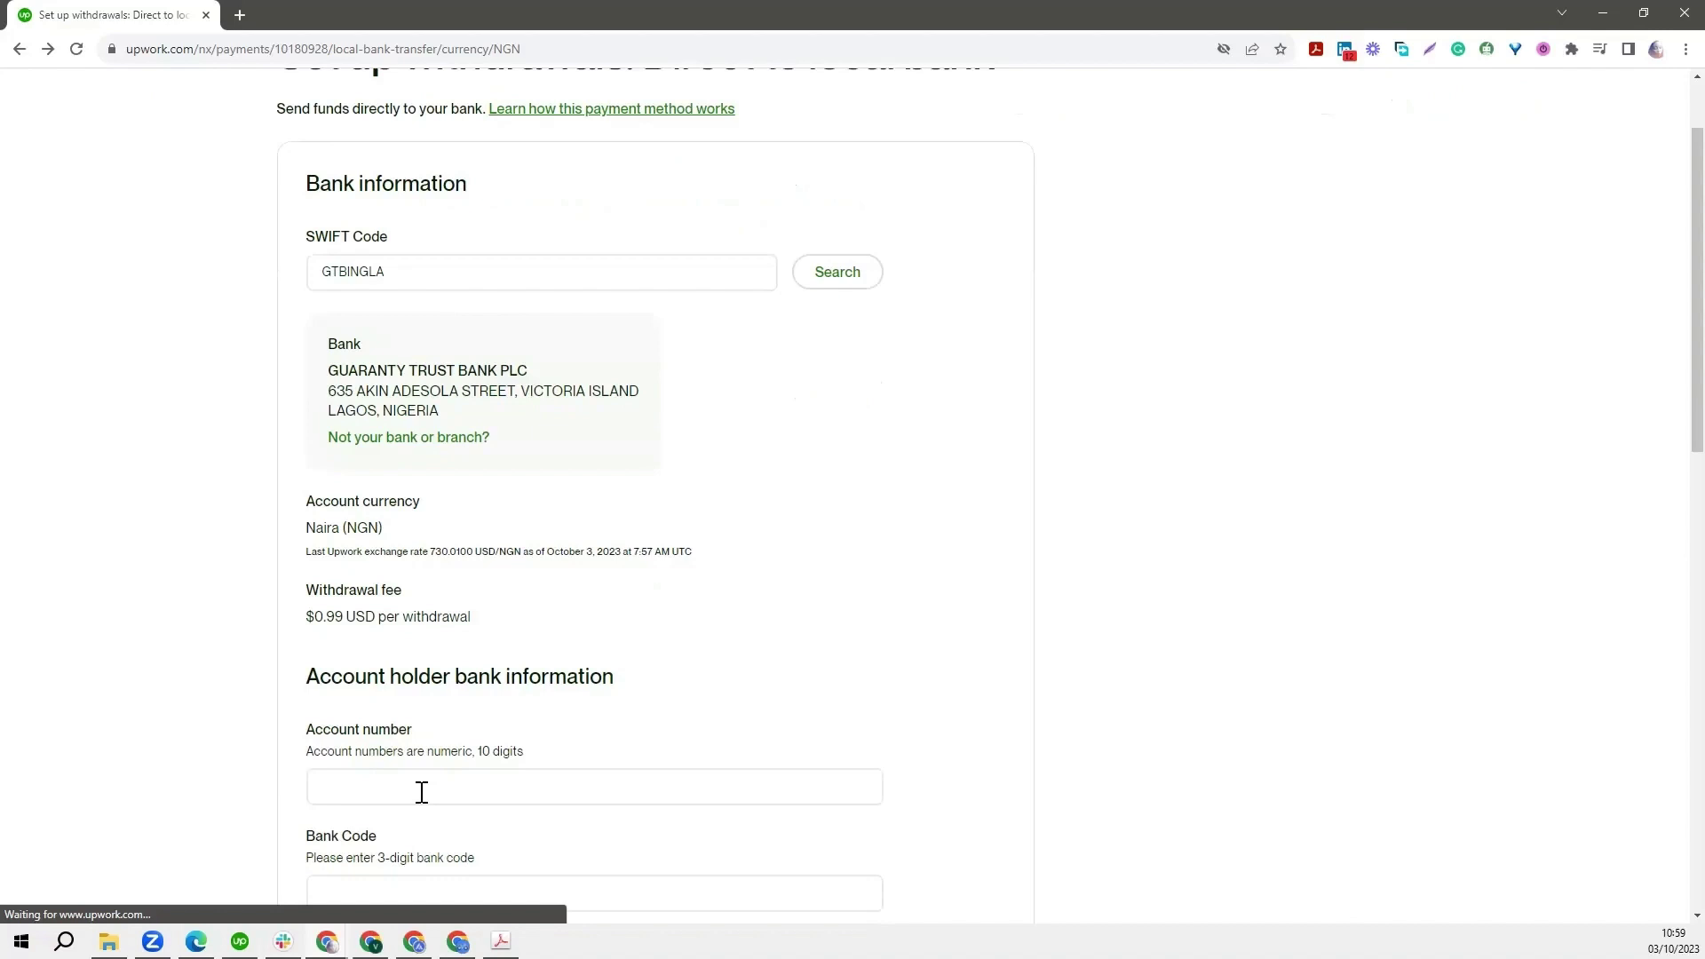
click(336, 794)
scroll(537, 788, down, 1)
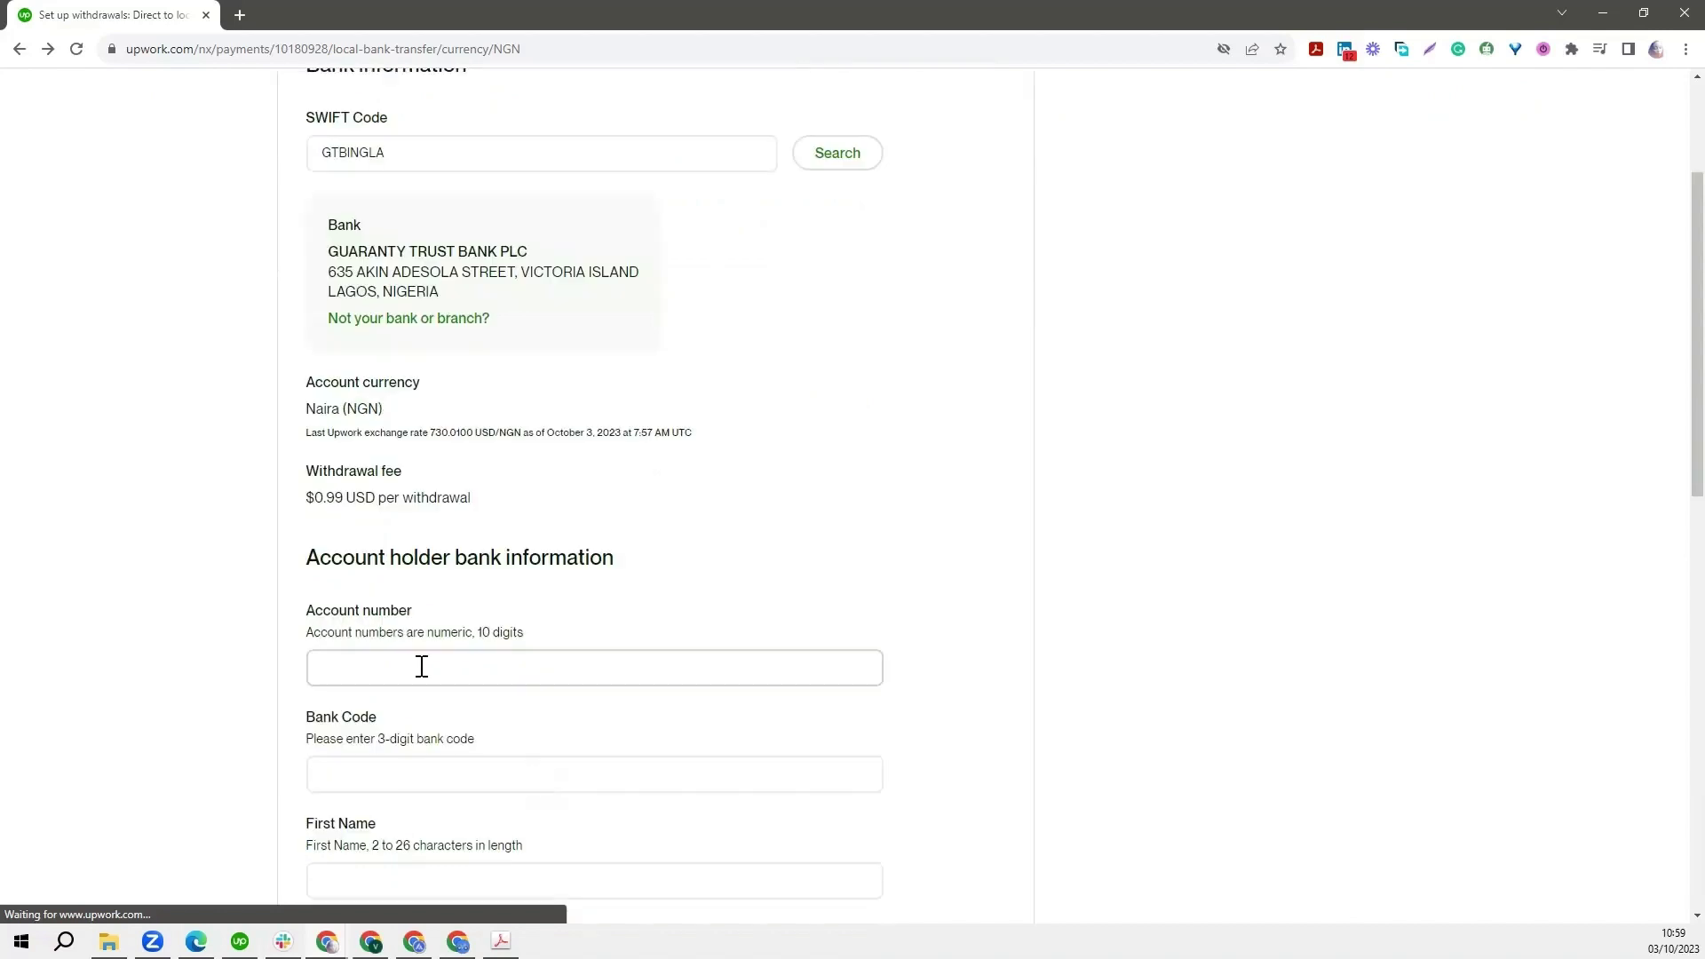
click(334, 737)
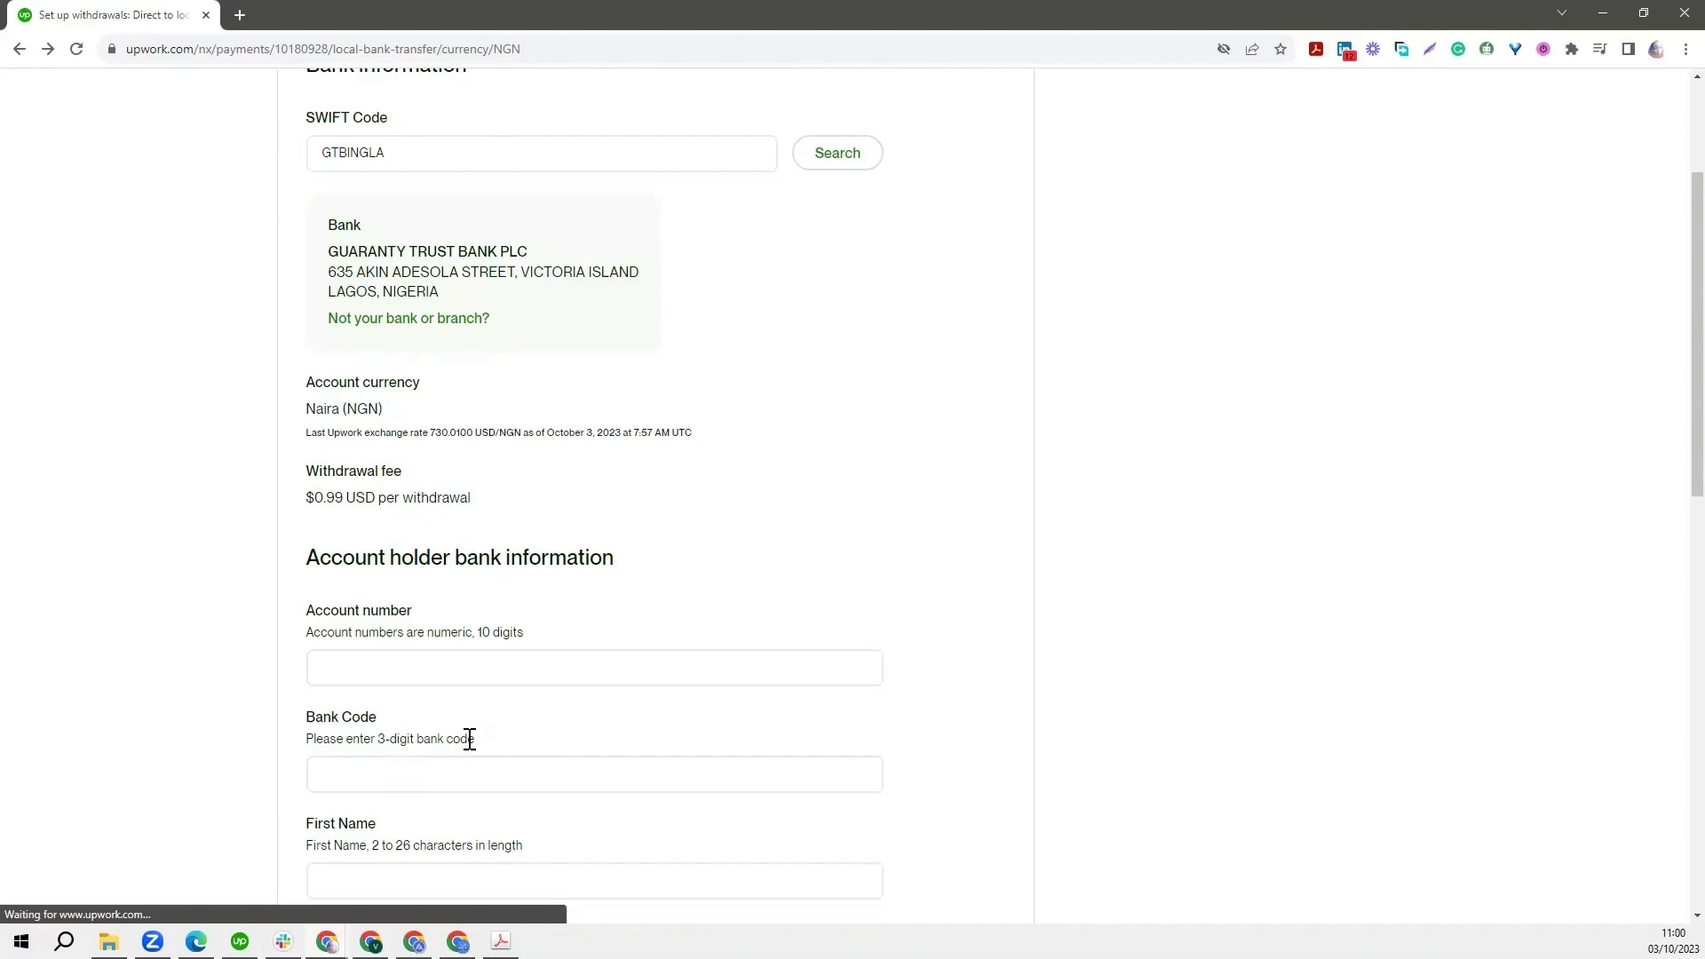
scroll(469, 740, down, 1)
click(404, 752)
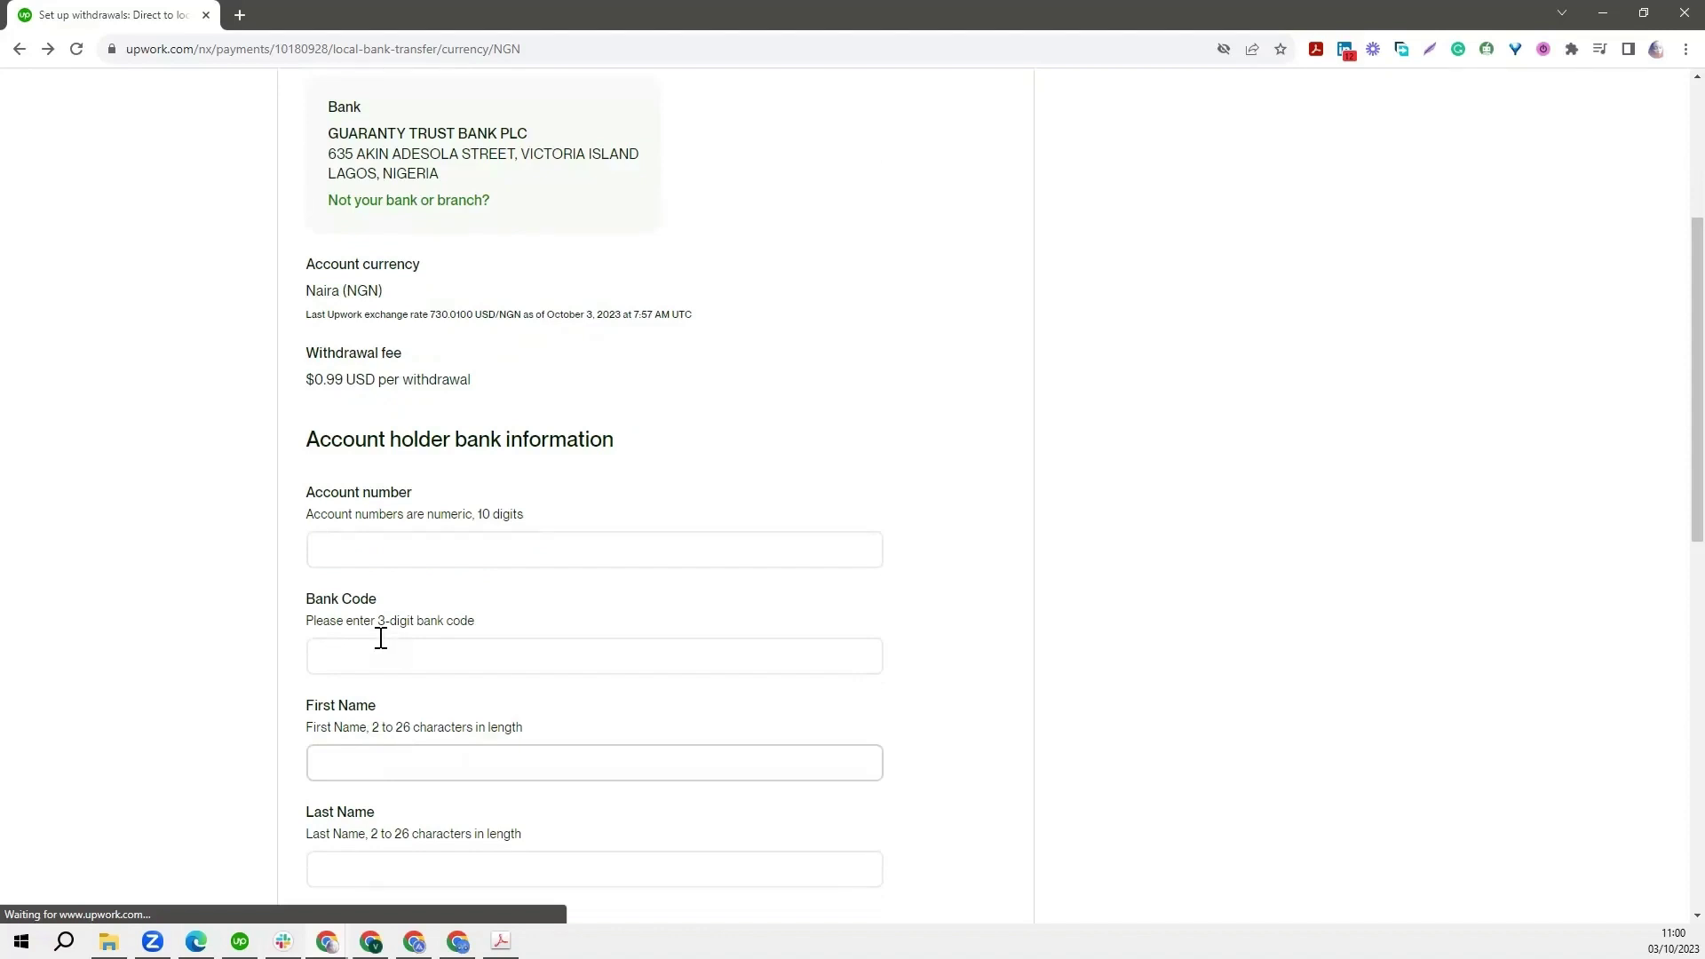
scroll(380, 638, down, 1)
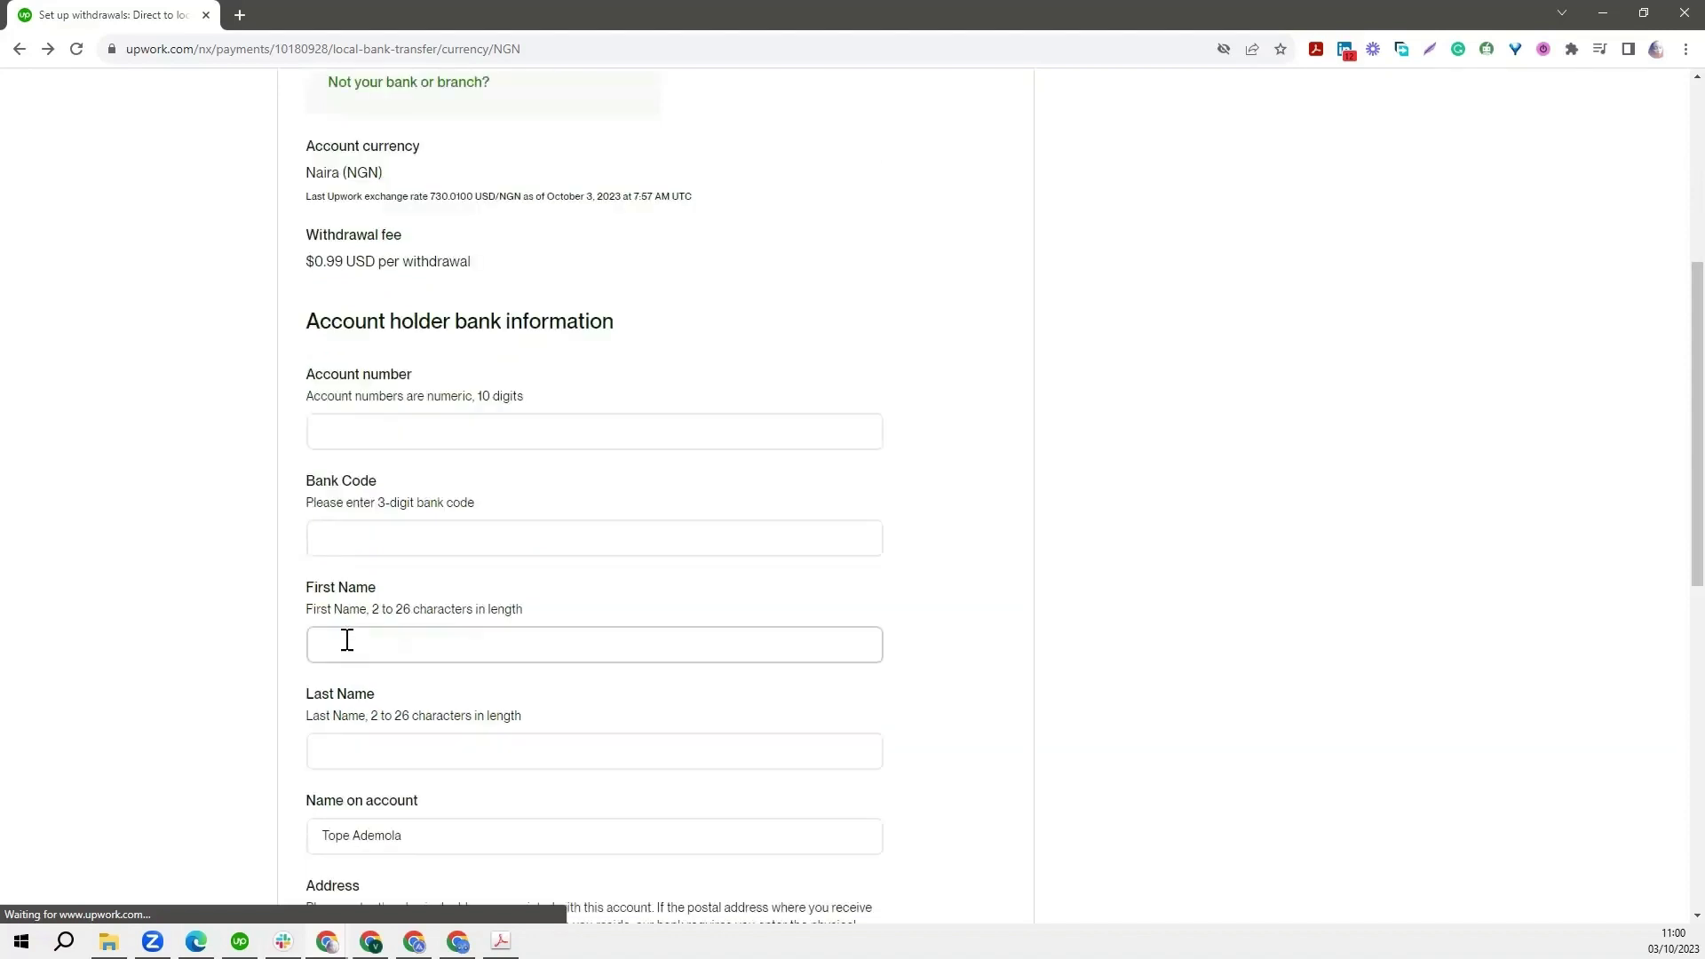
click(374, 747)
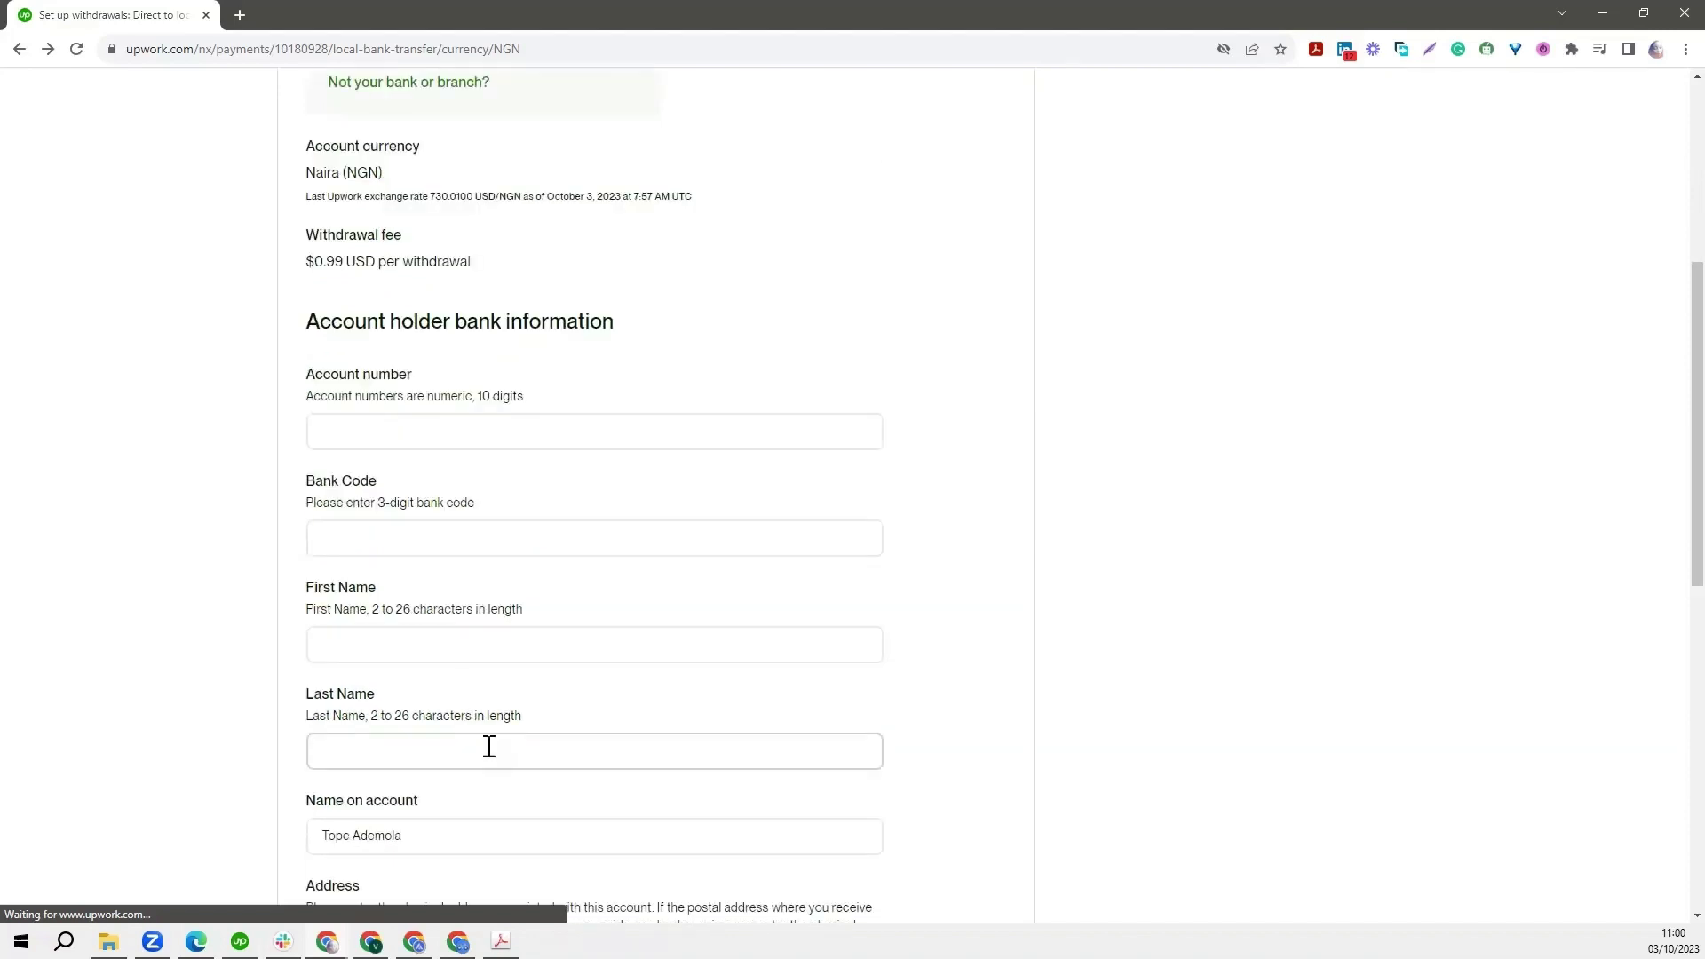
click(425, 833)
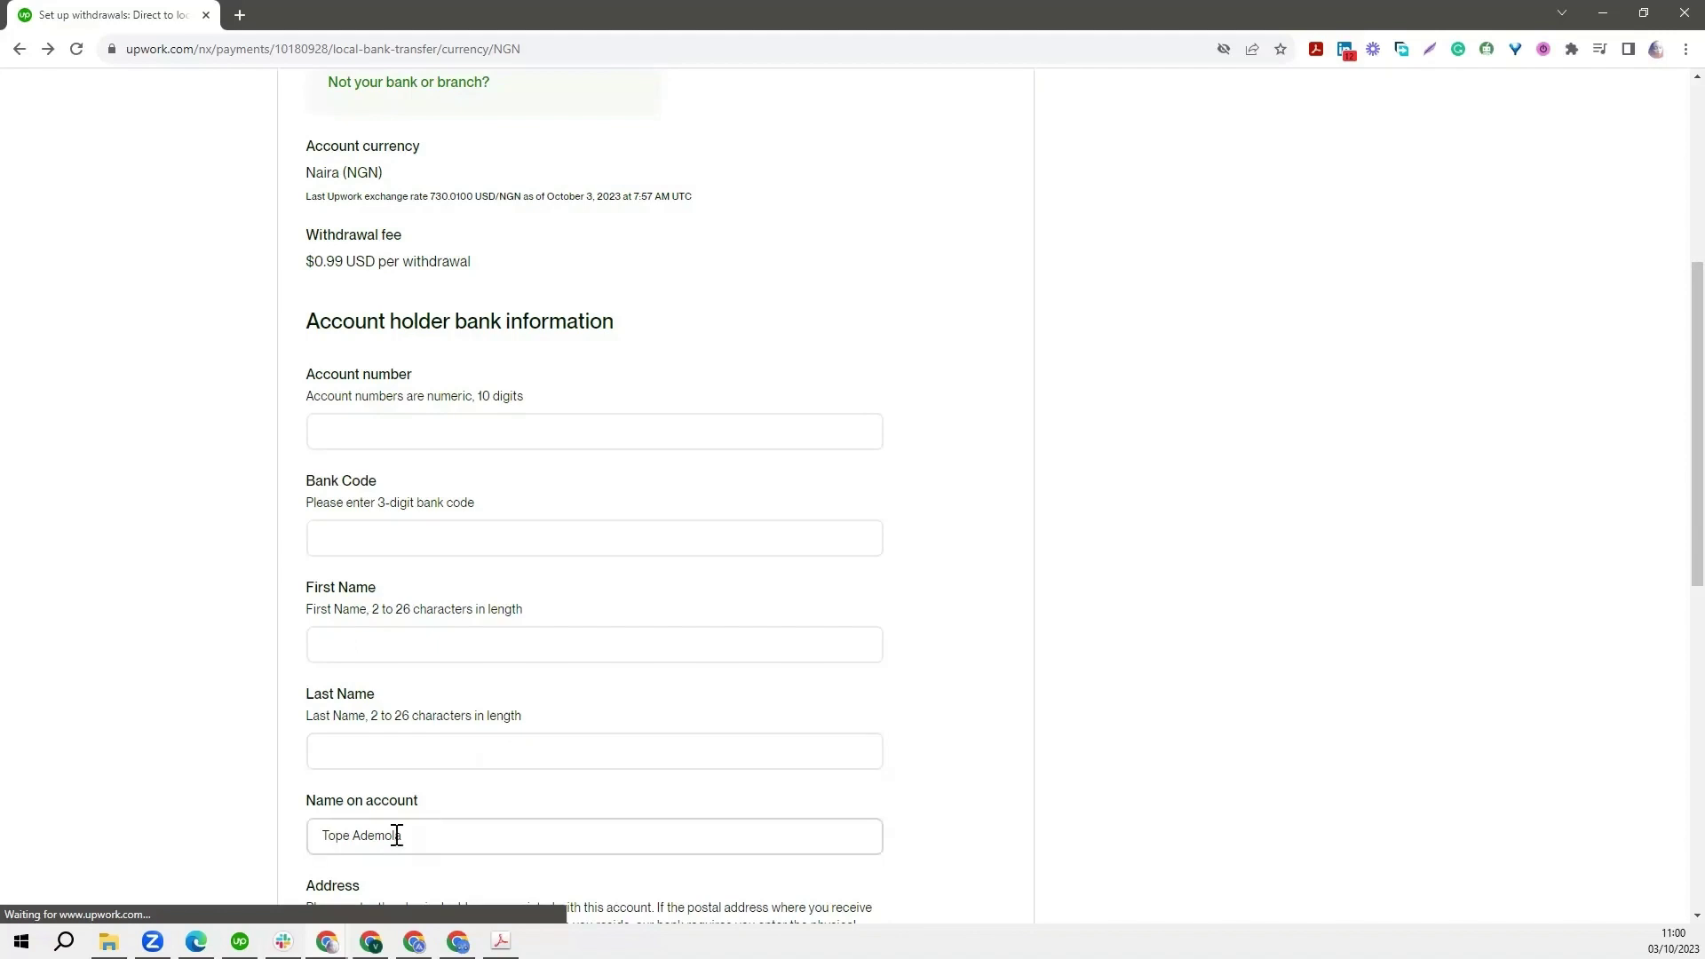
scroll(396, 833, down, 2)
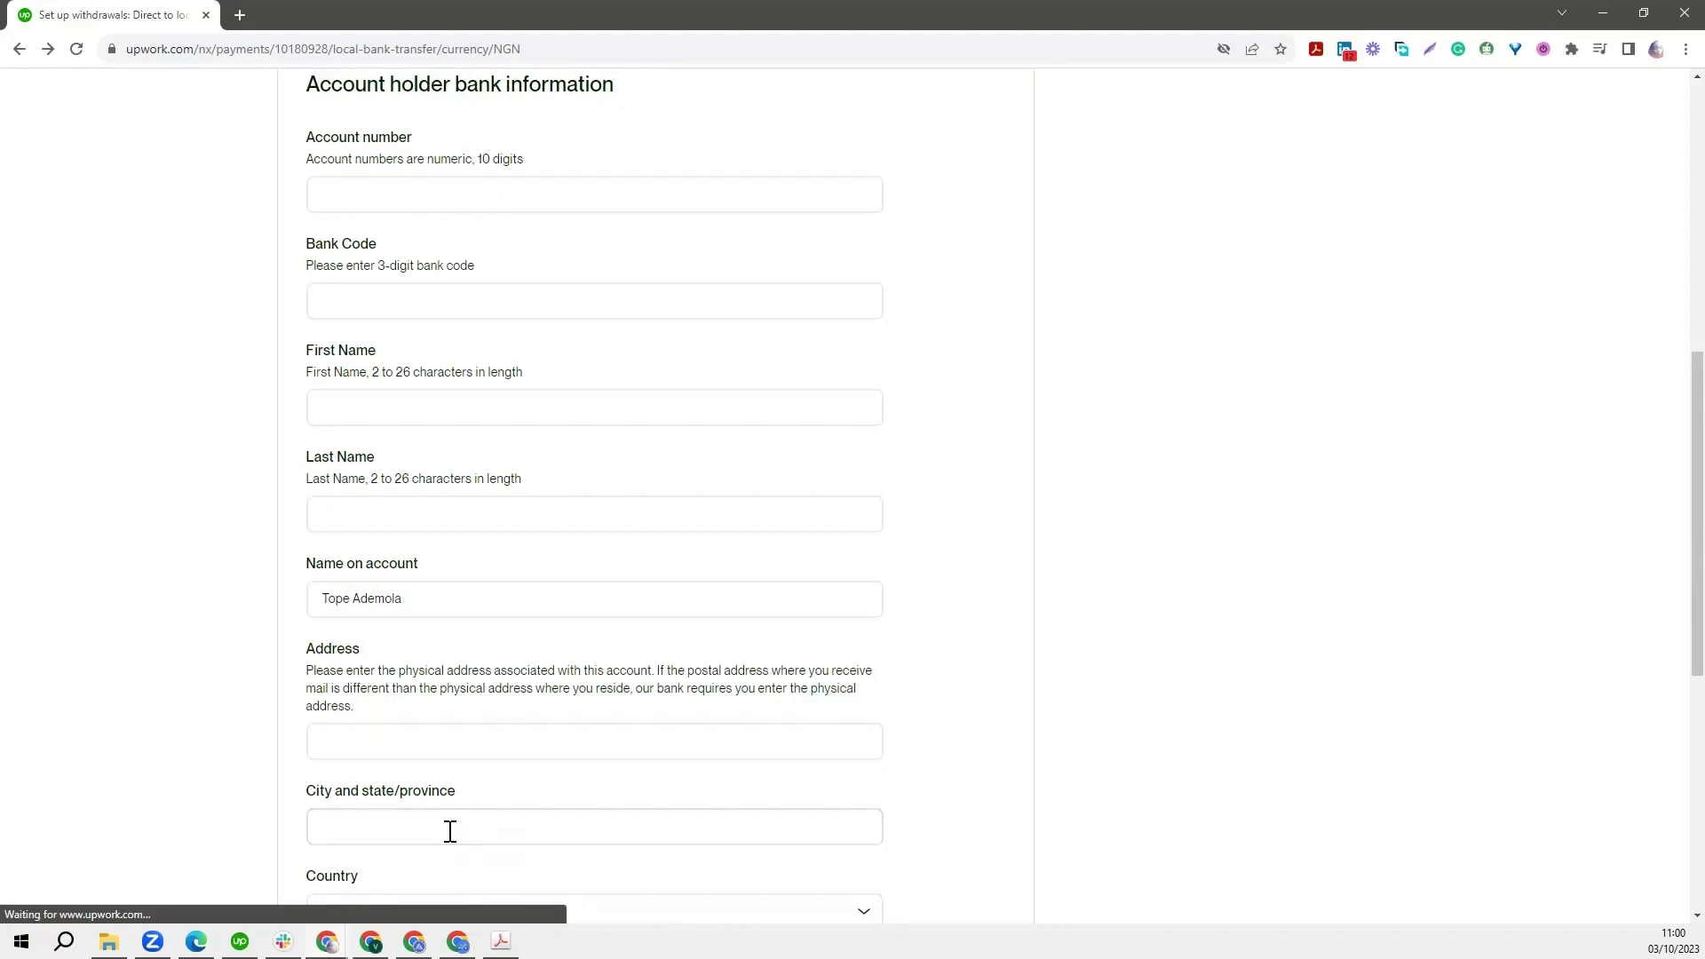
scroll(450, 841, down, 1)
scroll(489, 692, down, 1)
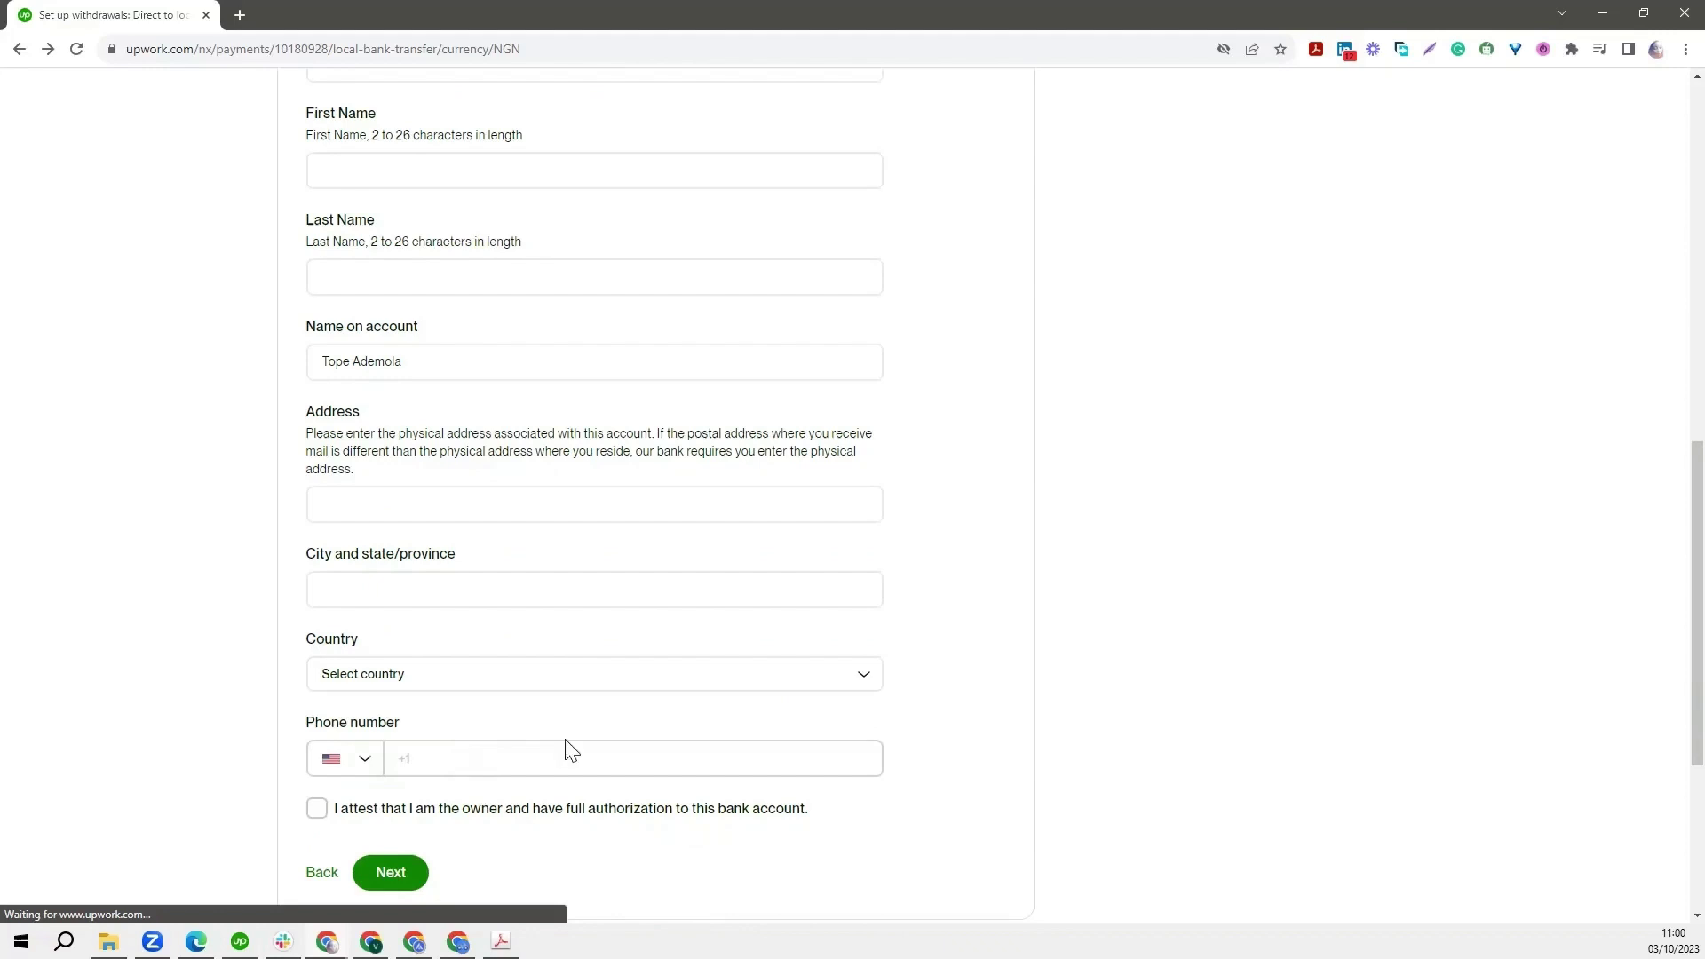
scroll(571, 751, up, 4)
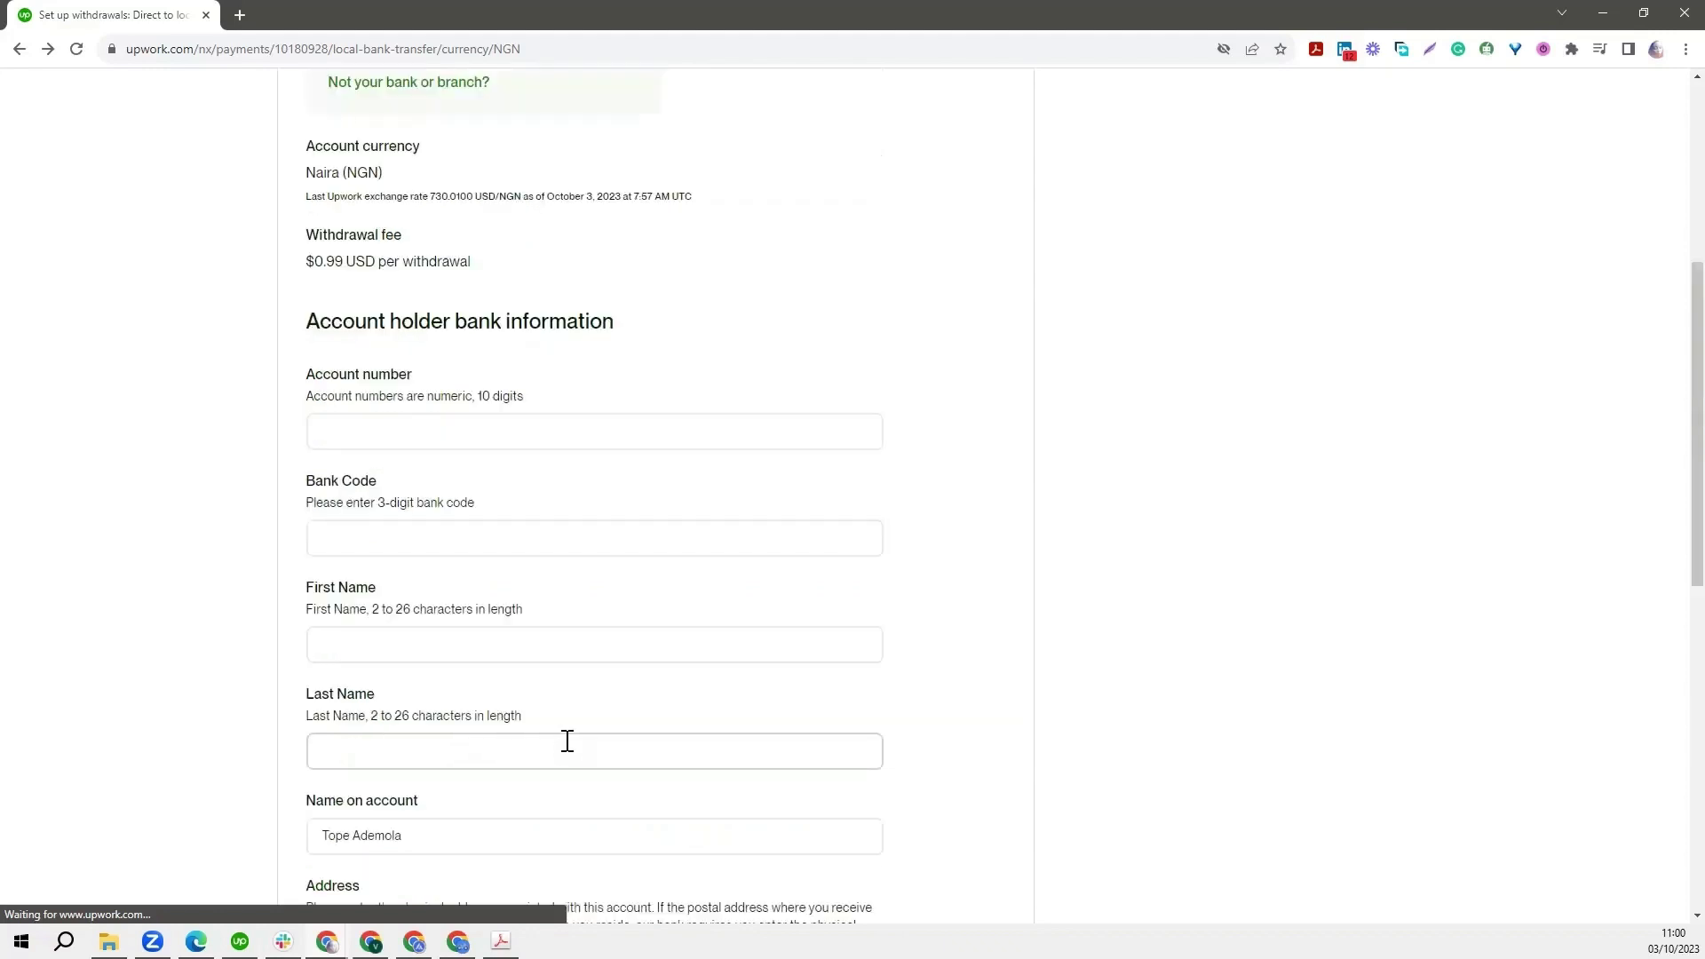
scroll(567, 741, up, 3)
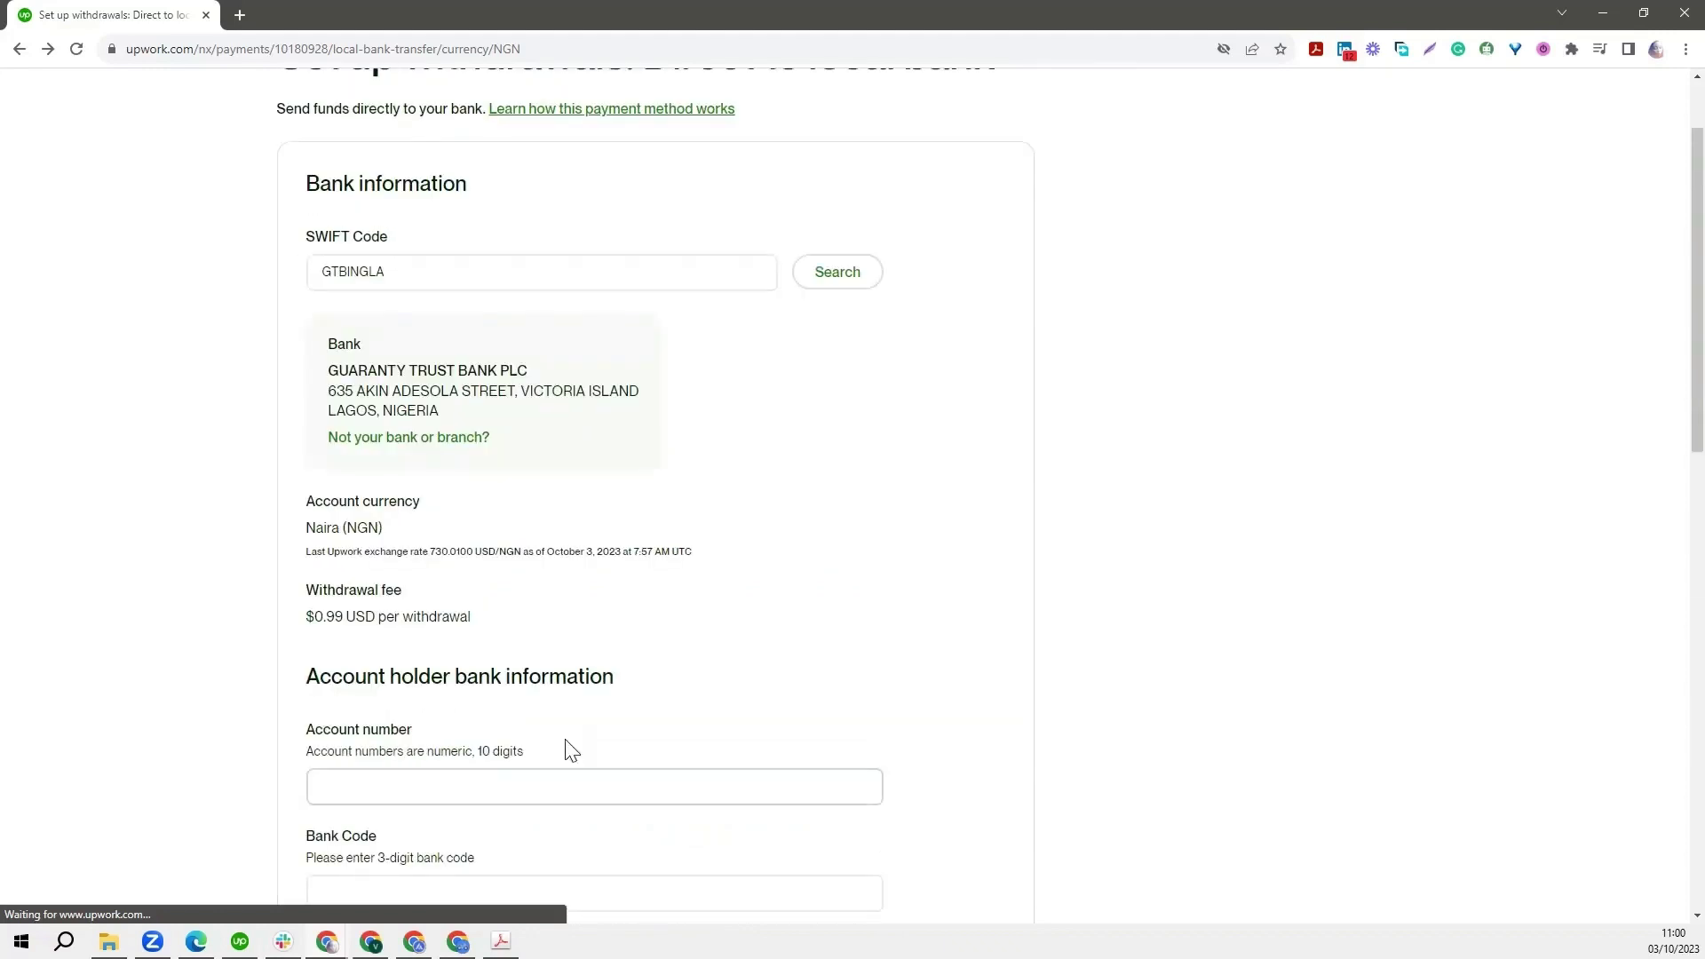
scroll(567, 750, up, 1)
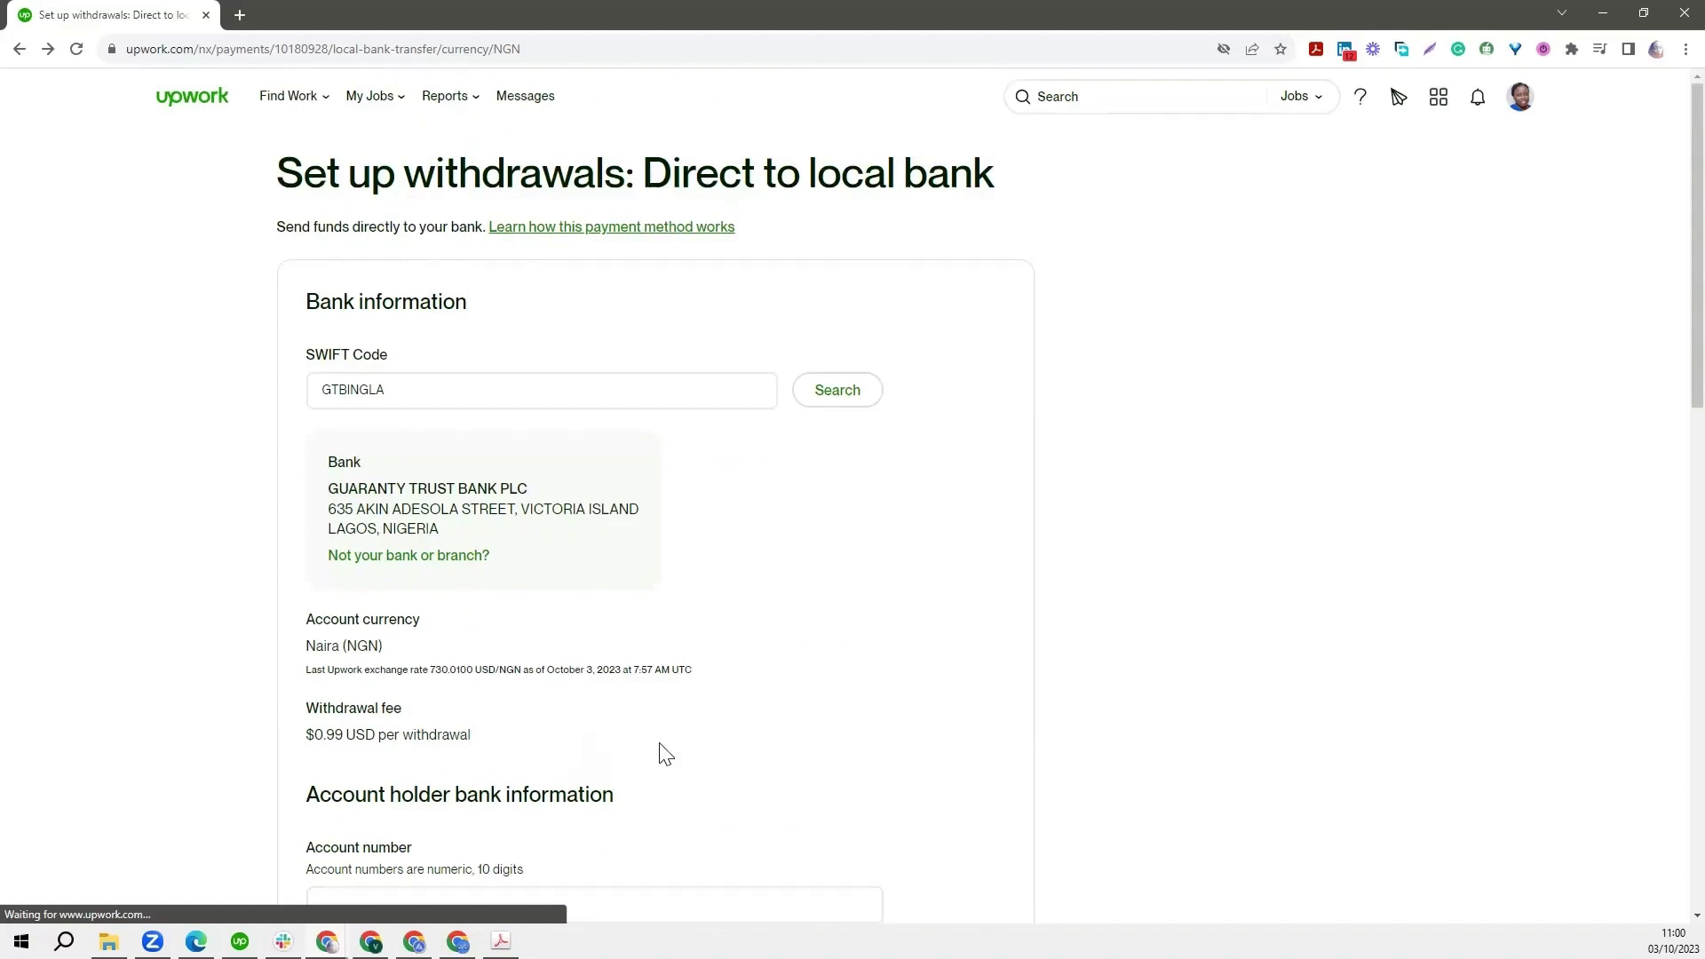
scroll(666, 755, down, 6)
scroll(665, 752, down, 2)
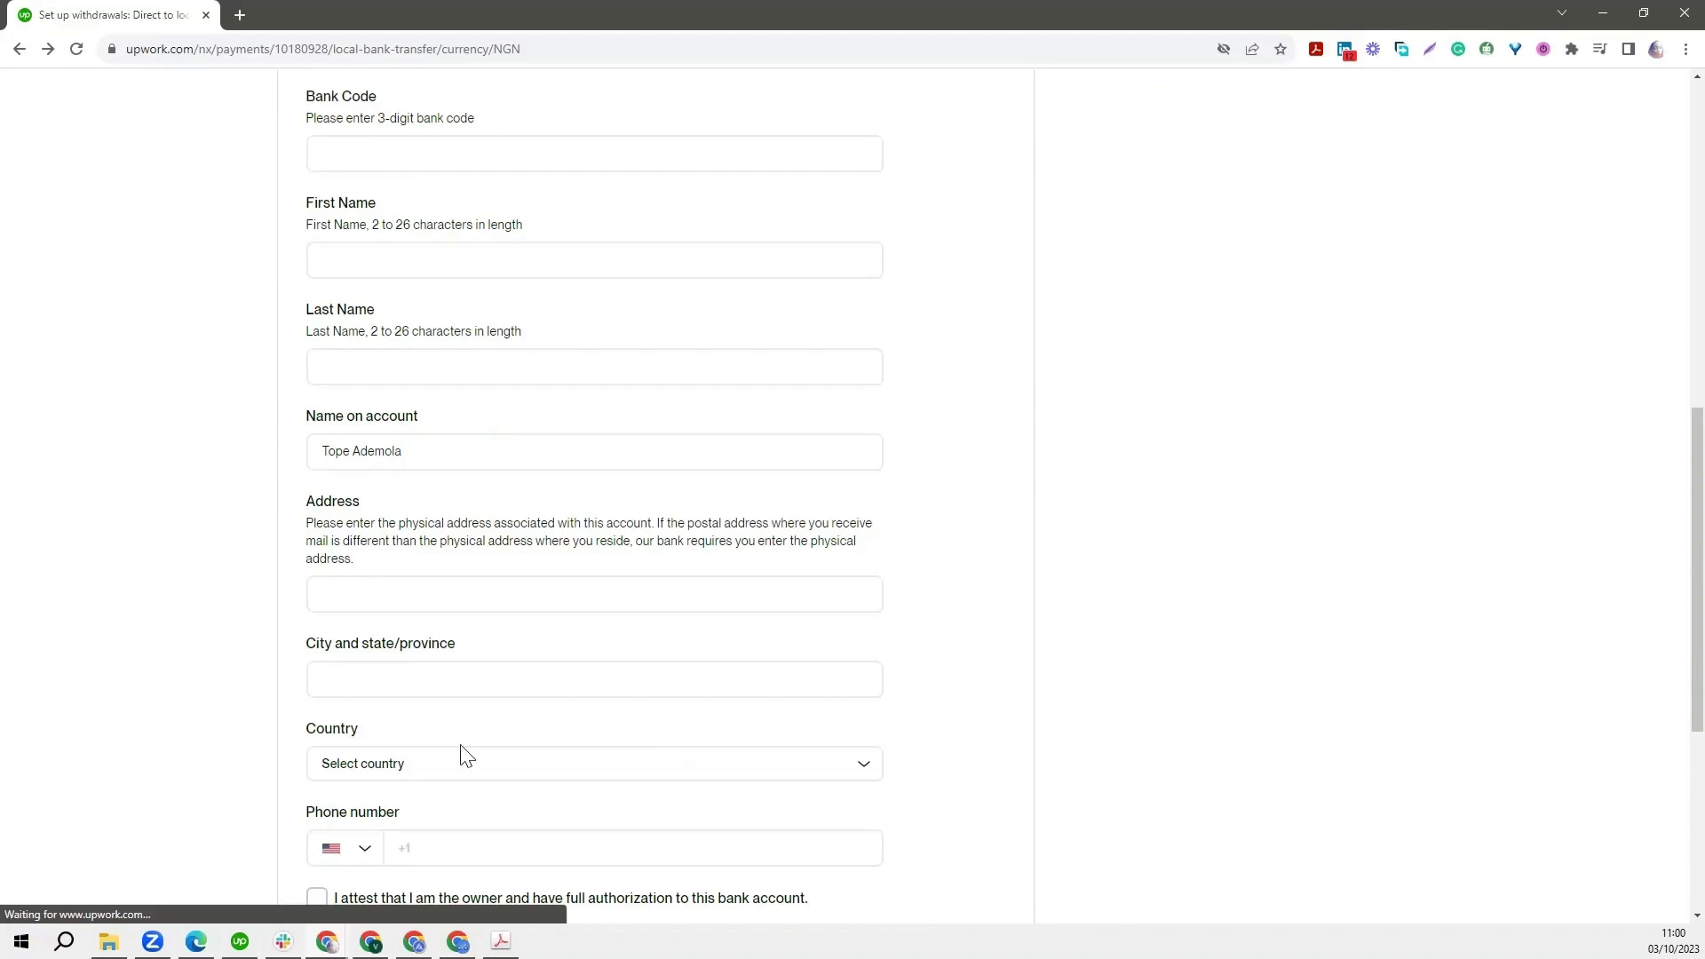
scroll(498, 711, down, 2)
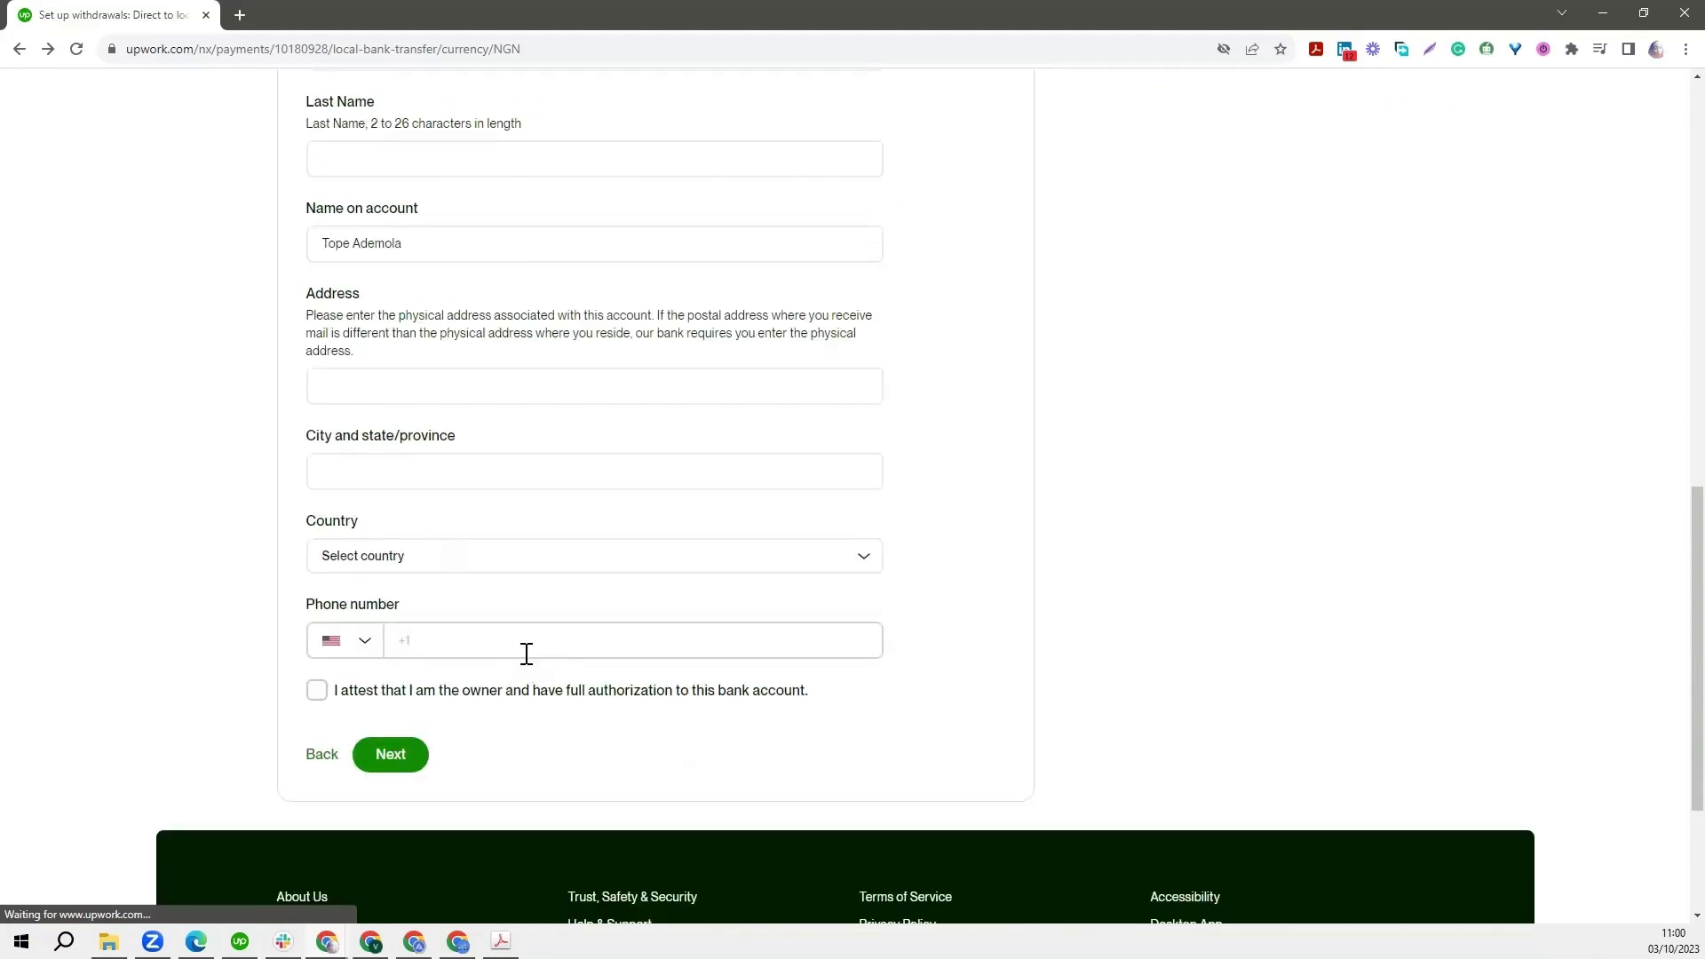
scroll(525, 654, up, 5)
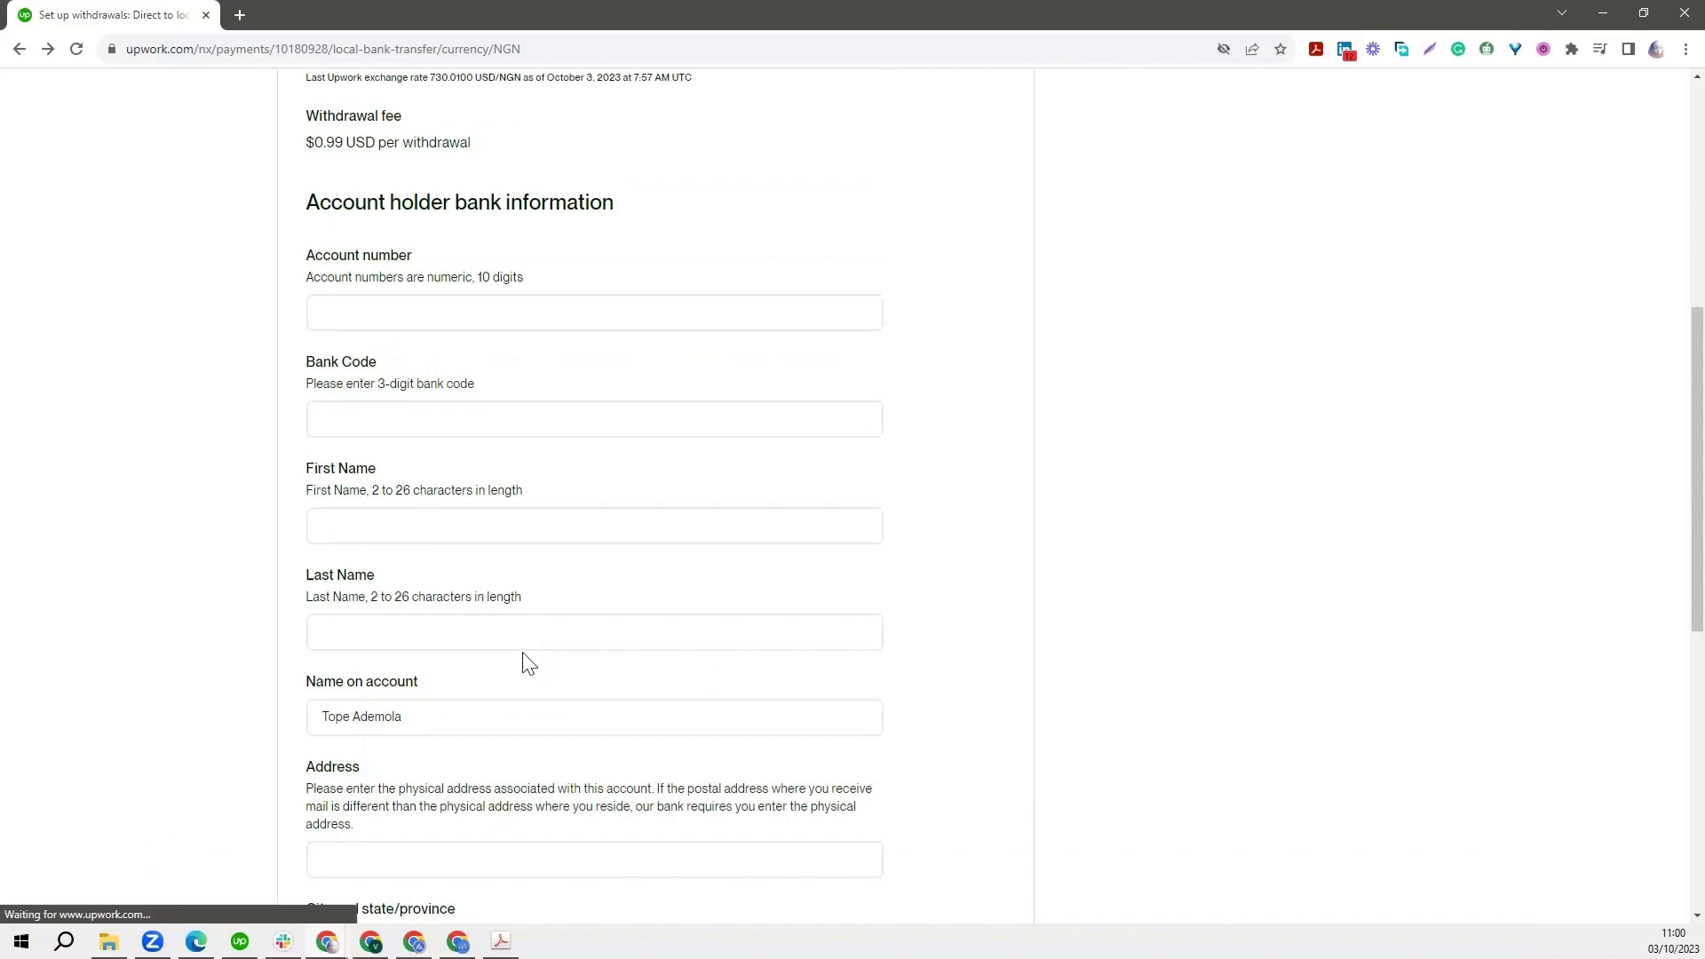
scroll(525, 663, down, 5)
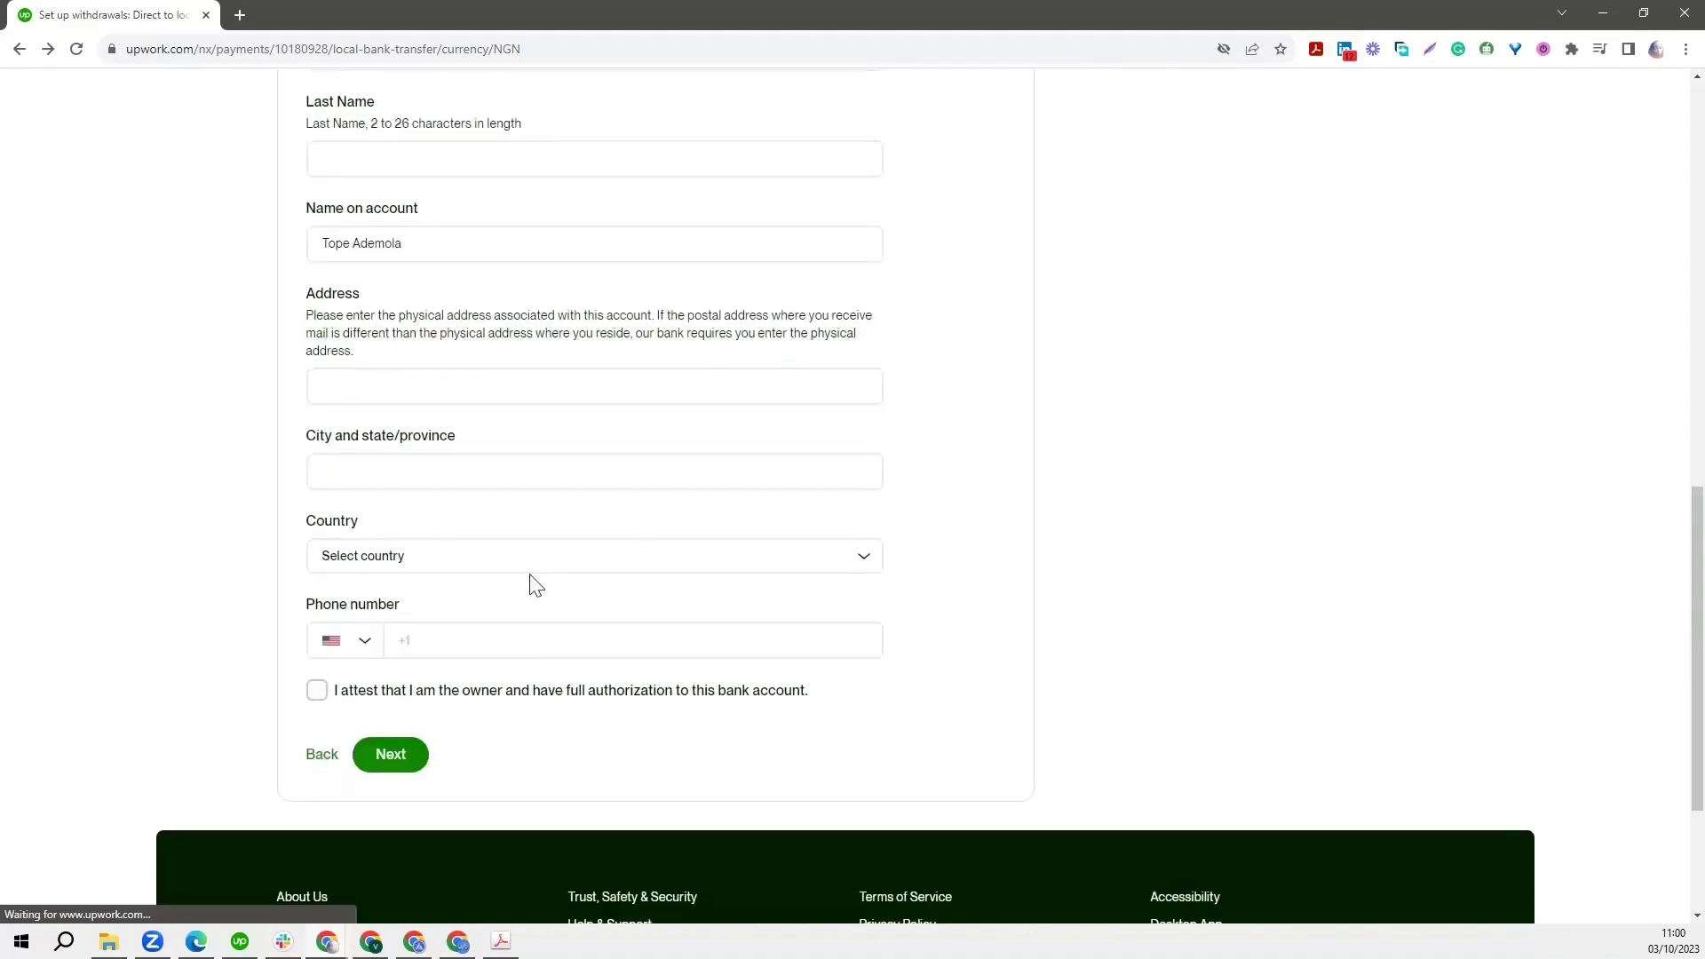
scroll(535, 585, up, 2)
scroll(536, 585, up, 8)
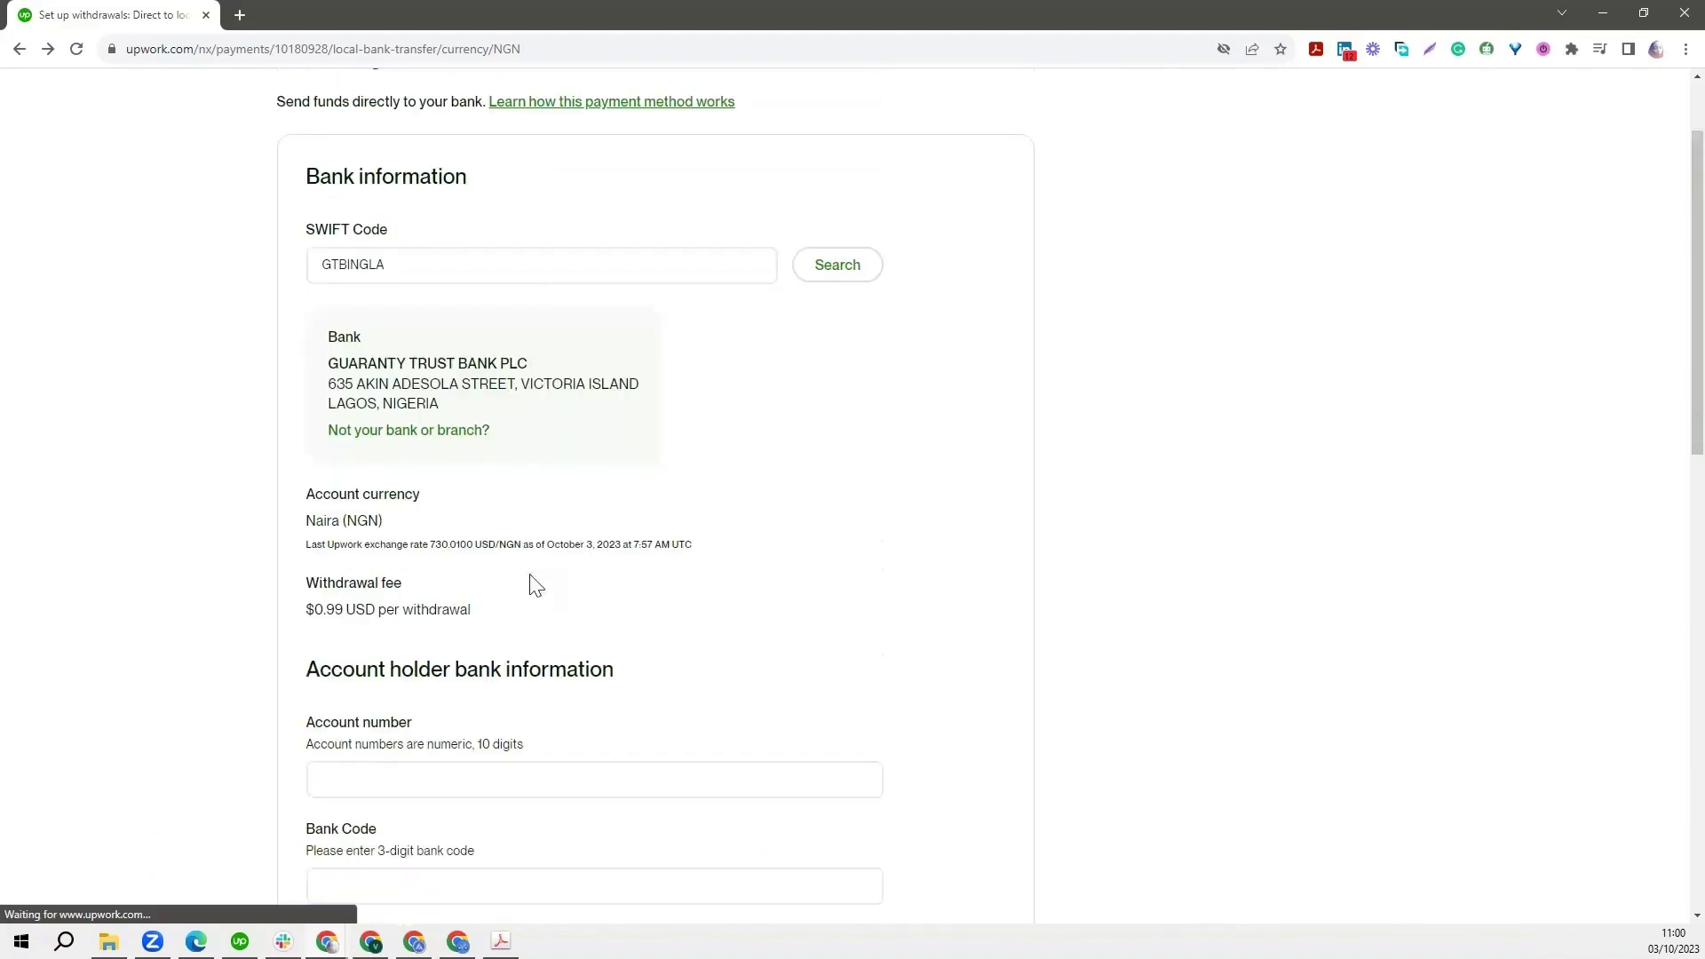
scroll(535, 584, up, 1)
scroll(536, 585, up, 2)
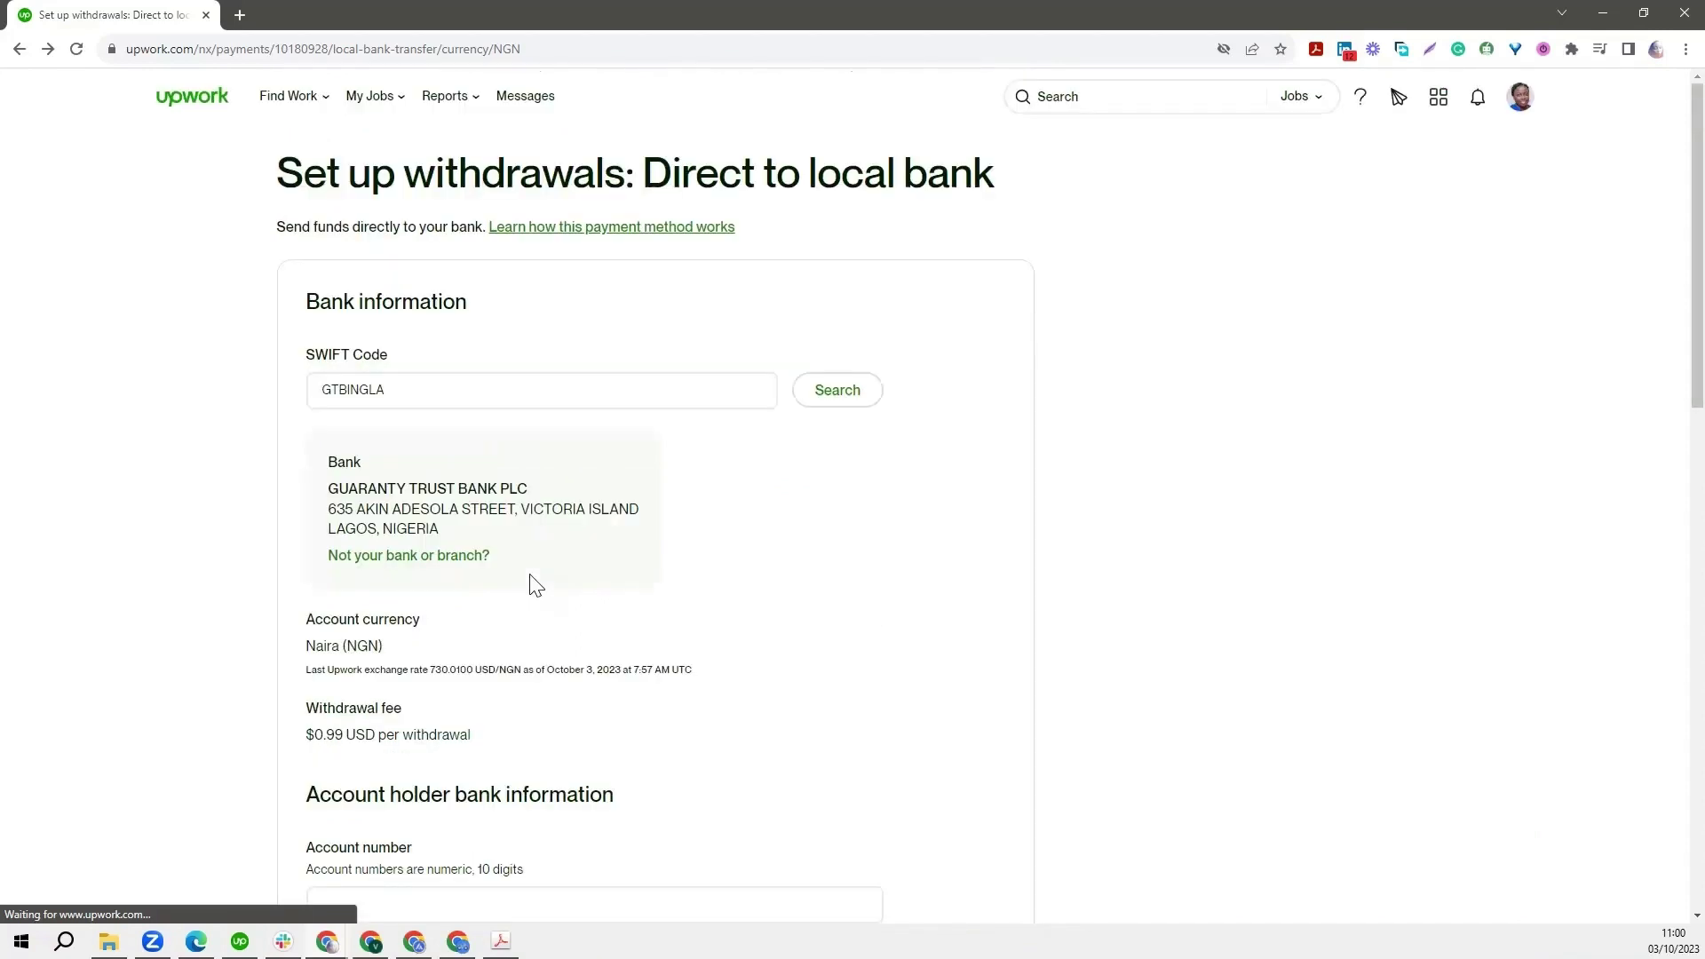
scroll(536, 584, down, 2)
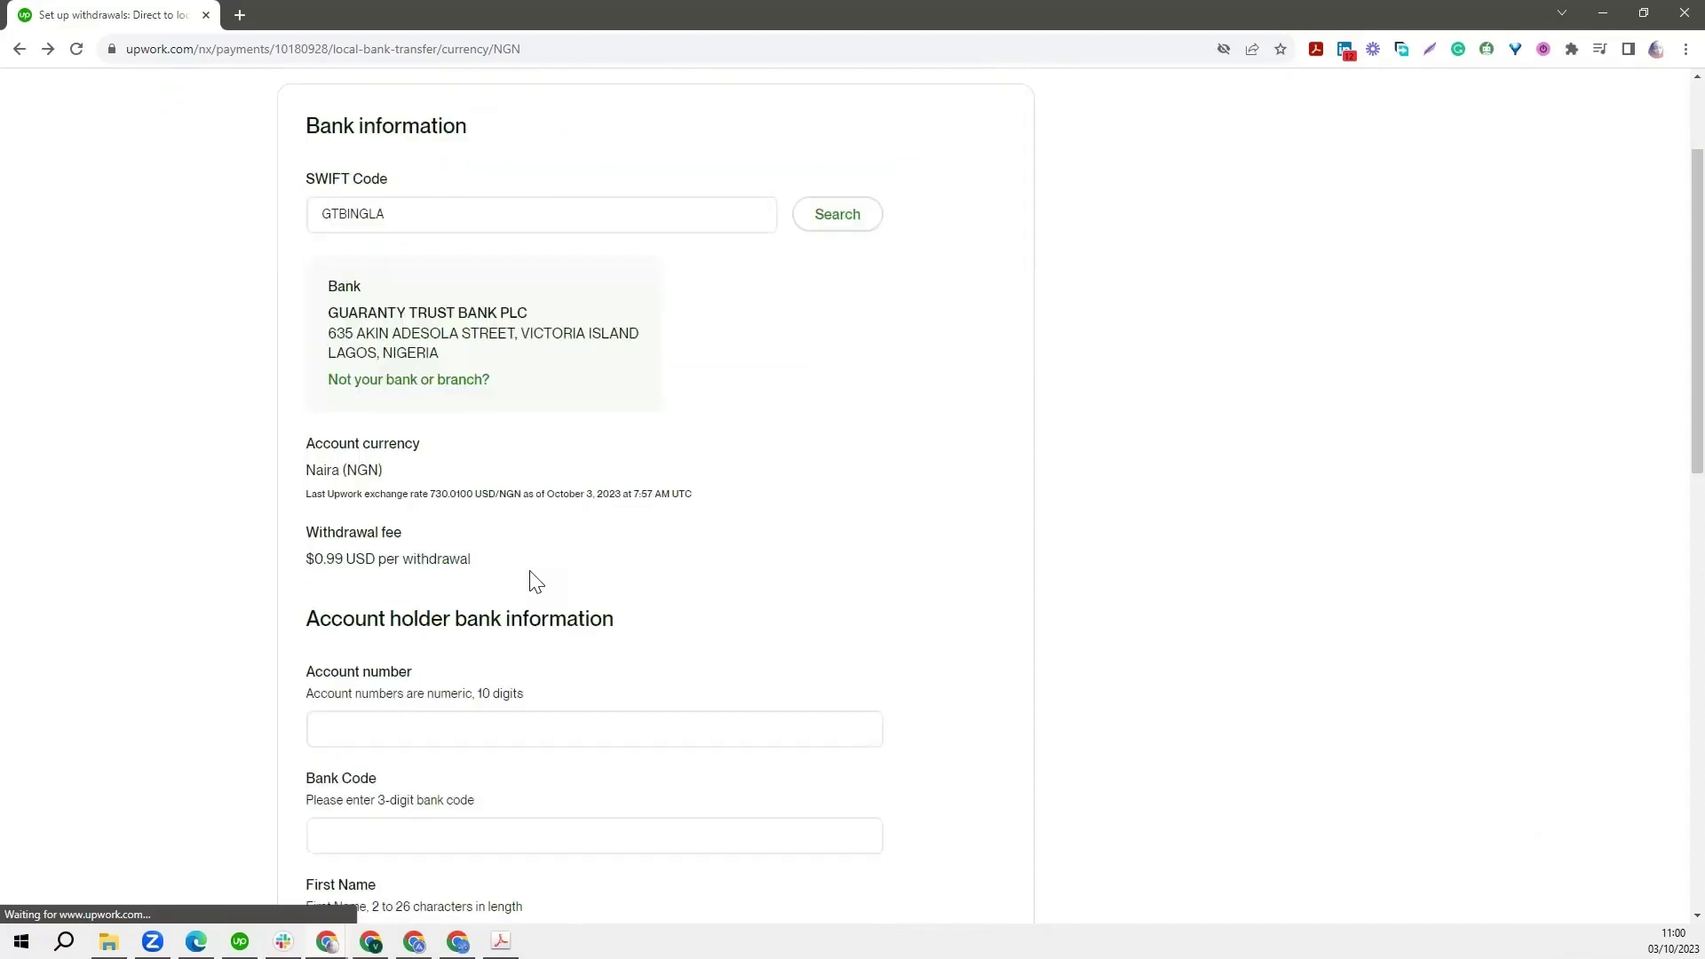
scroll(312, 345, down, 3)
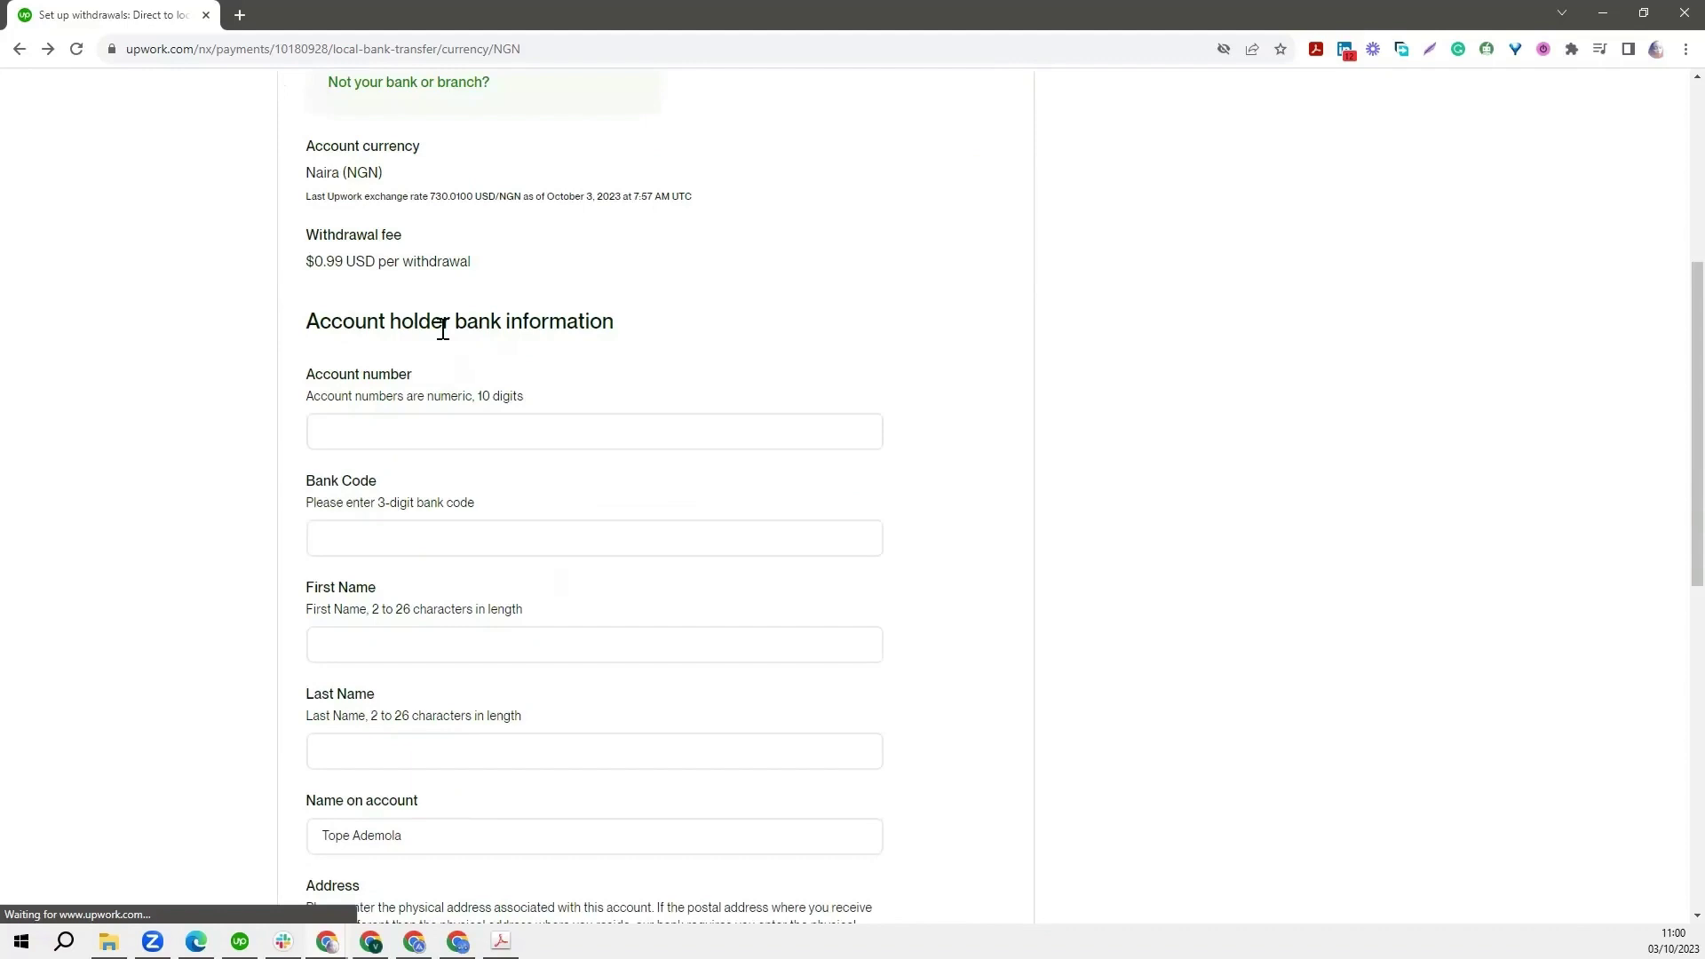
- Leave the local bank form without entering the account number and go Back to withdrawal methods
click(420, 439)
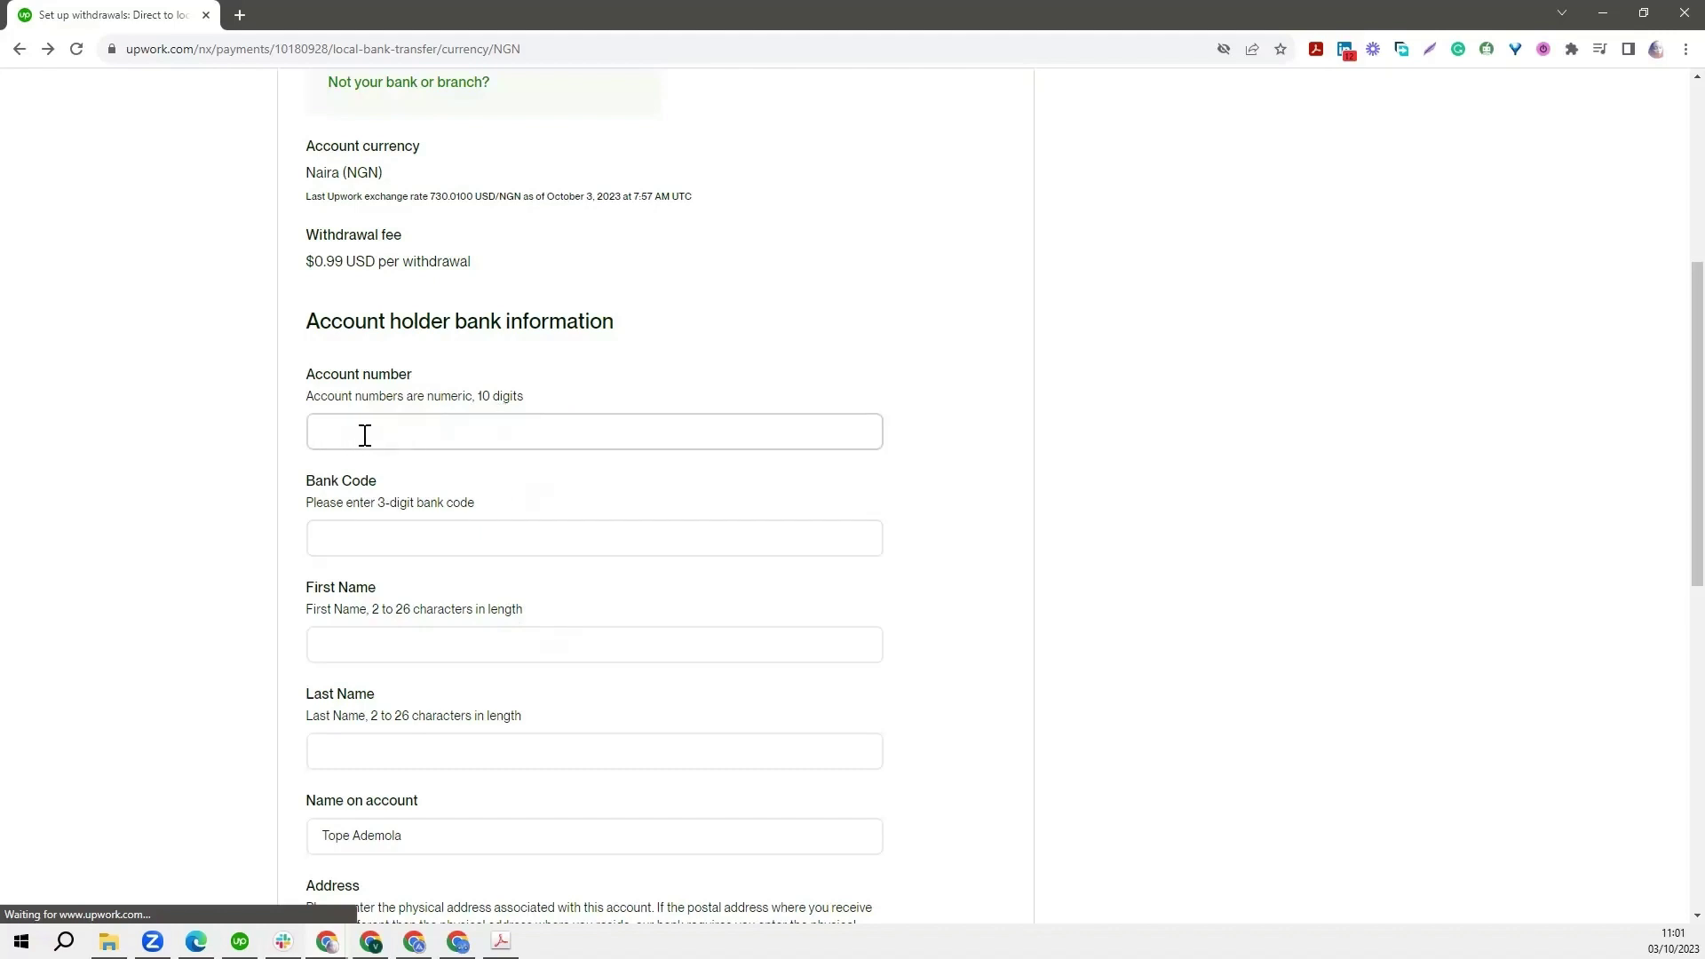
scroll(536, 583, up, 5)
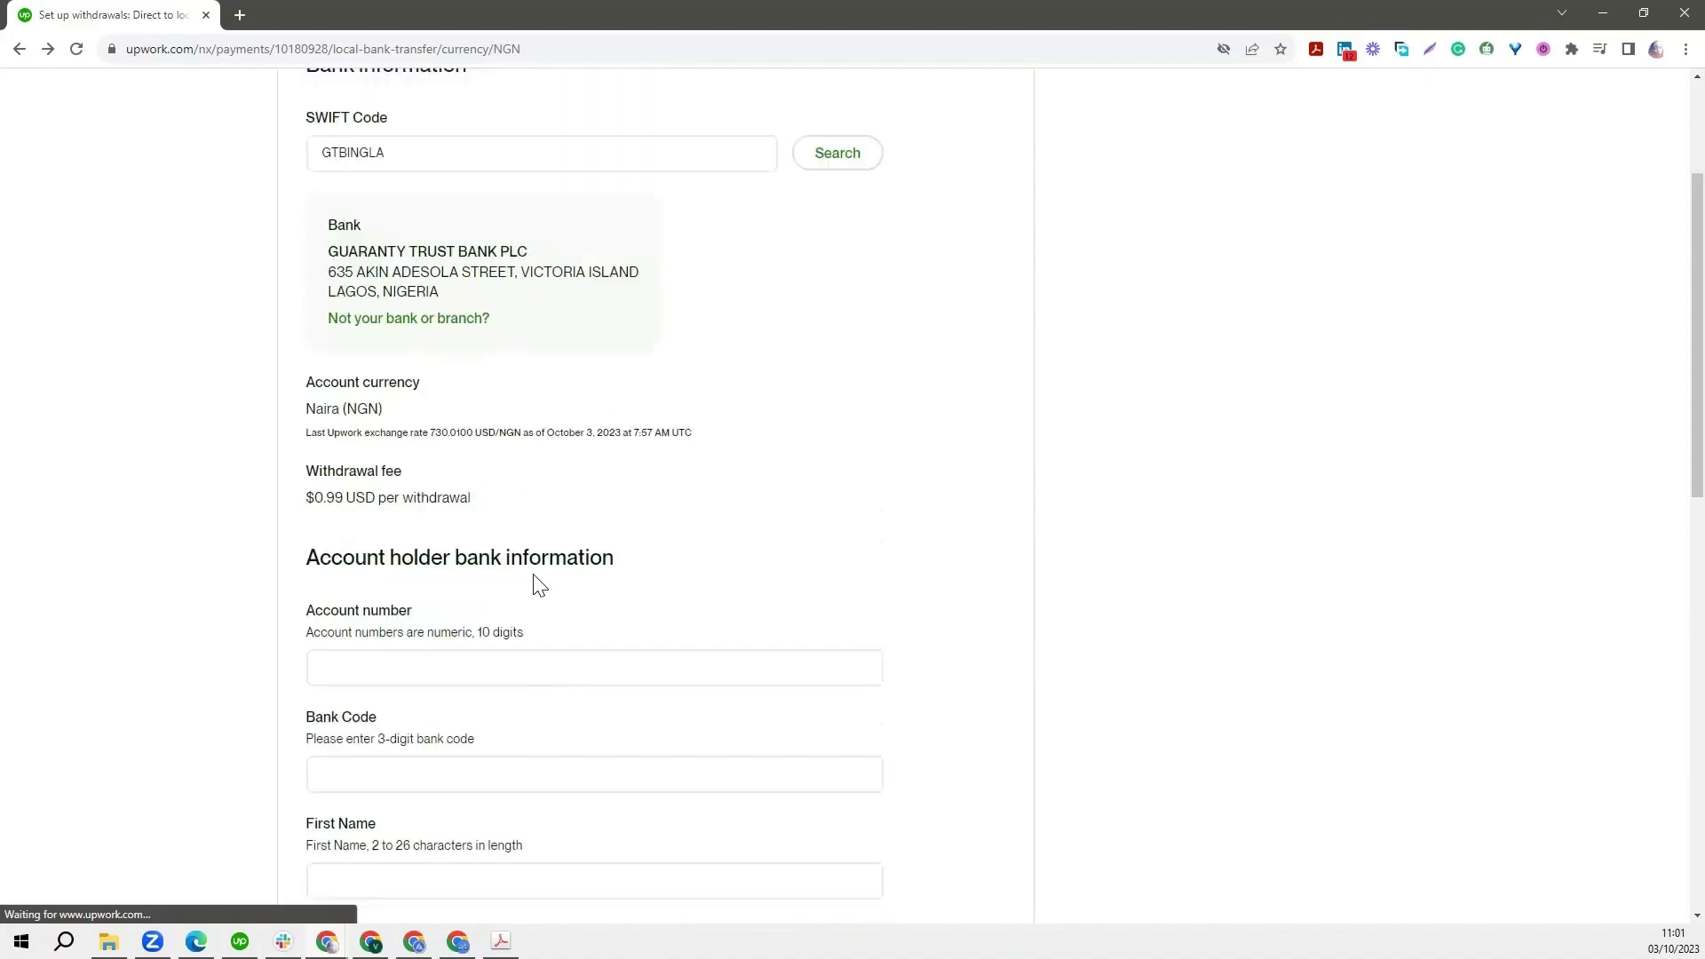
scroll(539, 586, down, 1)
scroll(537, 582, down, 10)
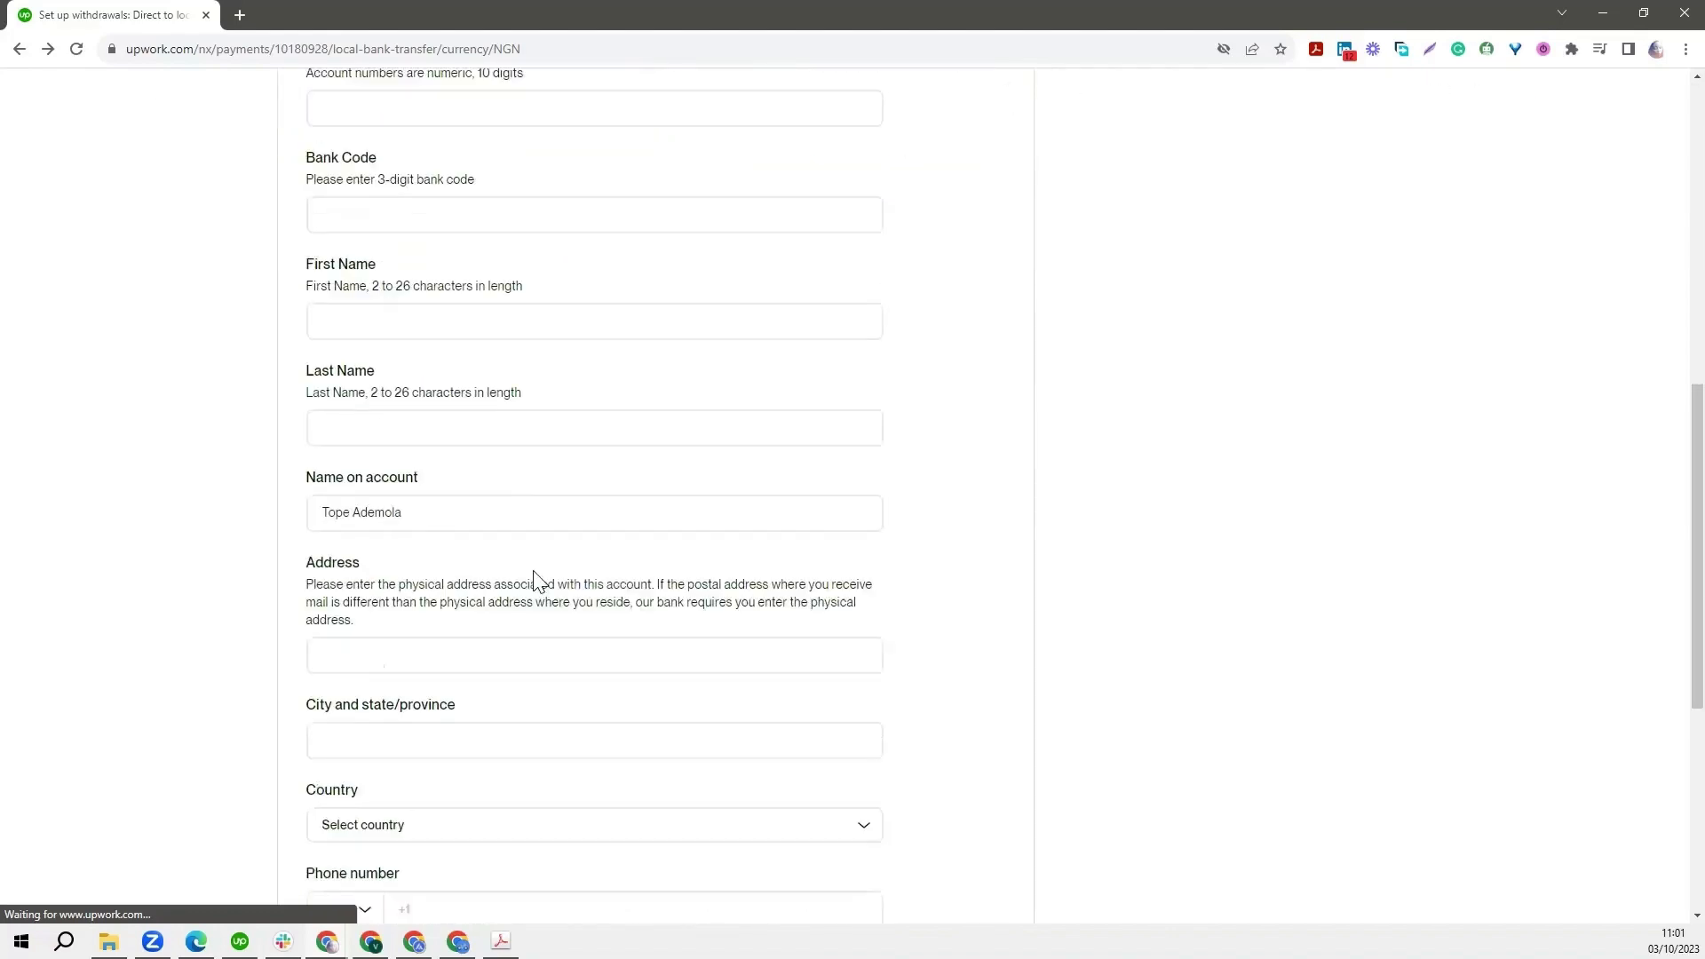
click(318, 767)
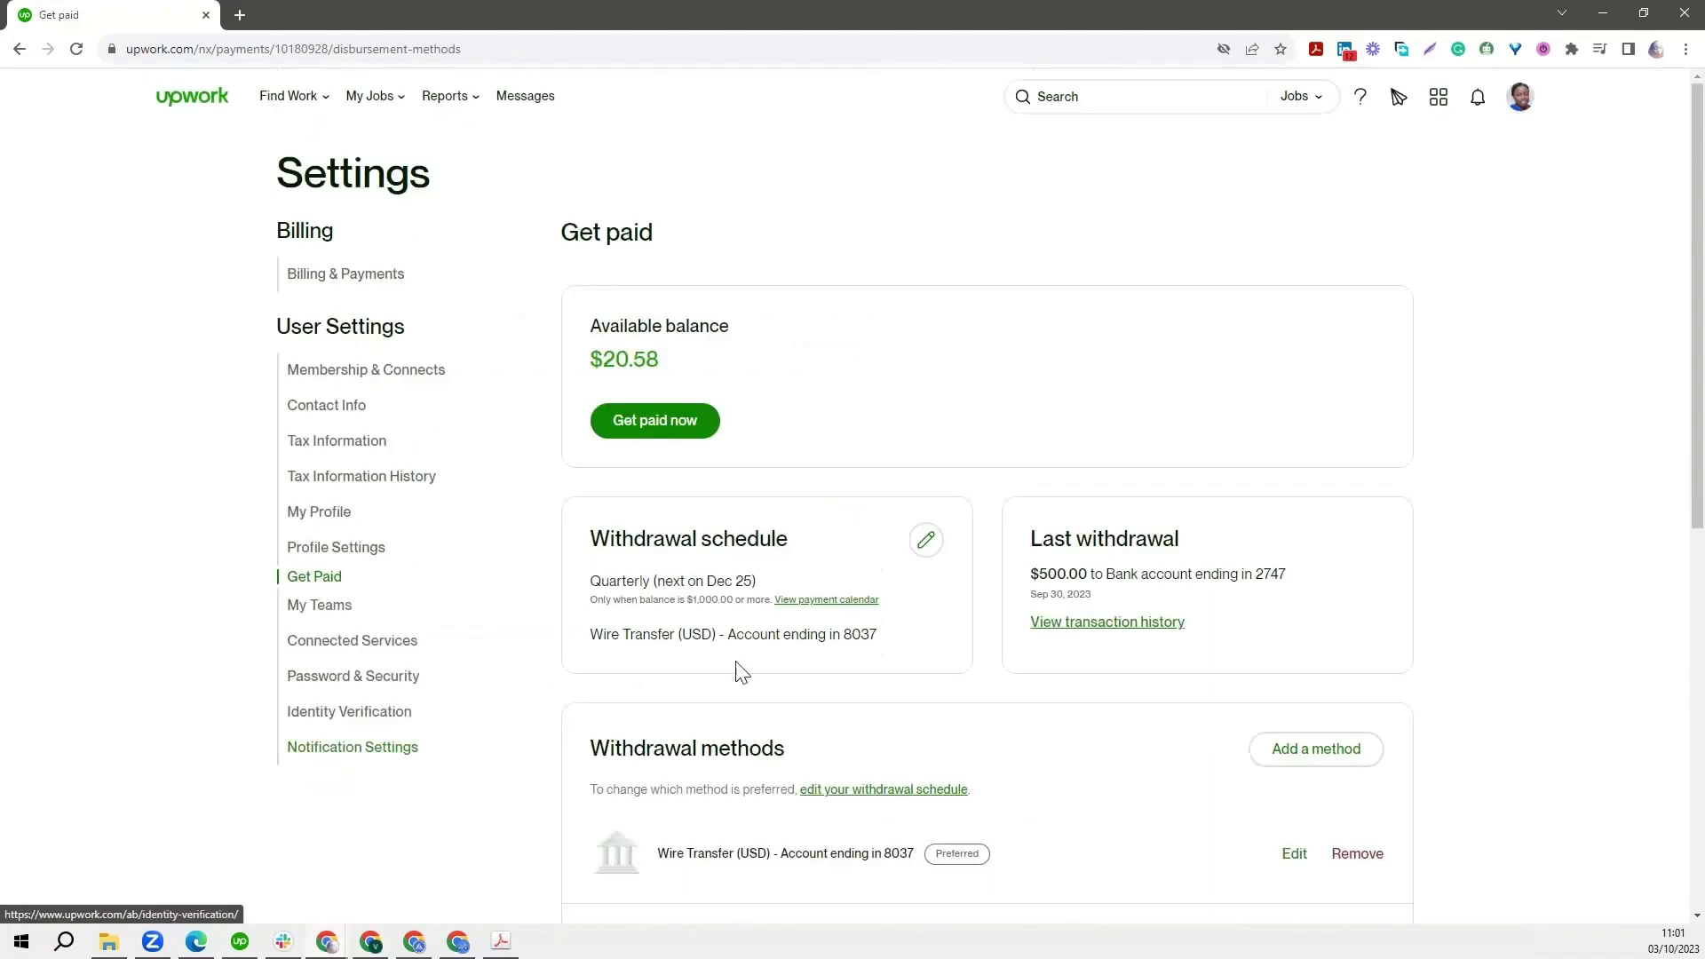
- Reopen Add a withdrawal method and scroll down to Wire Transfer at $30 USD per wire
click(1322, 752)
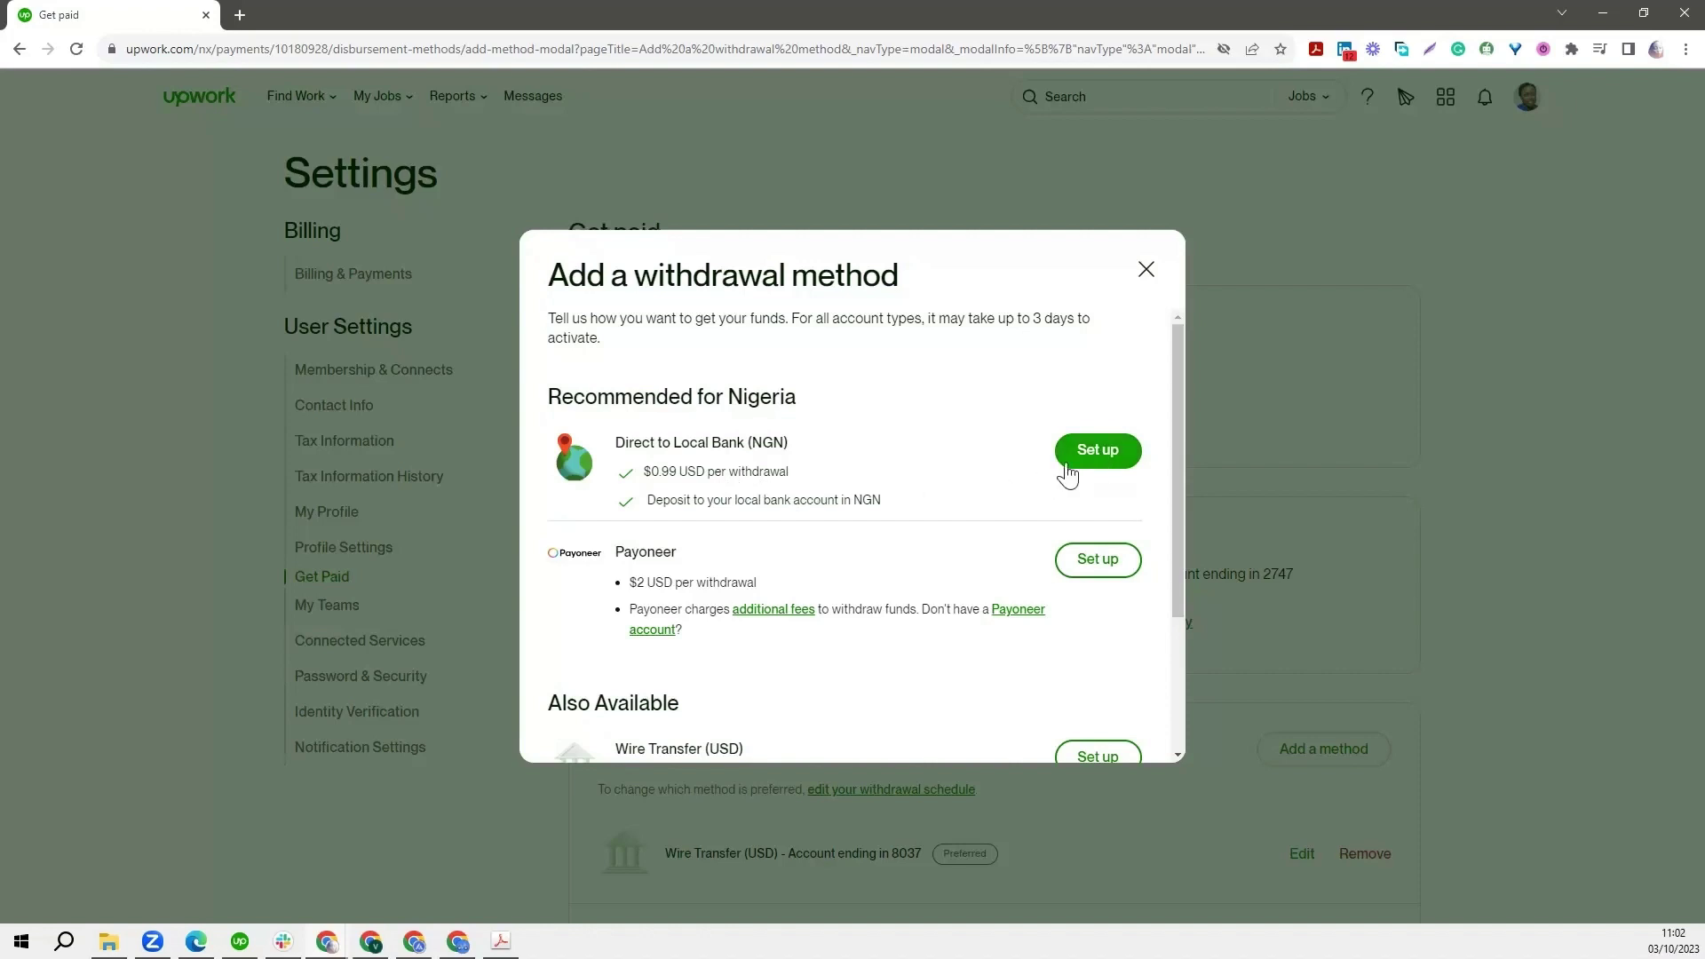
scroll(833, 459, down, 1)
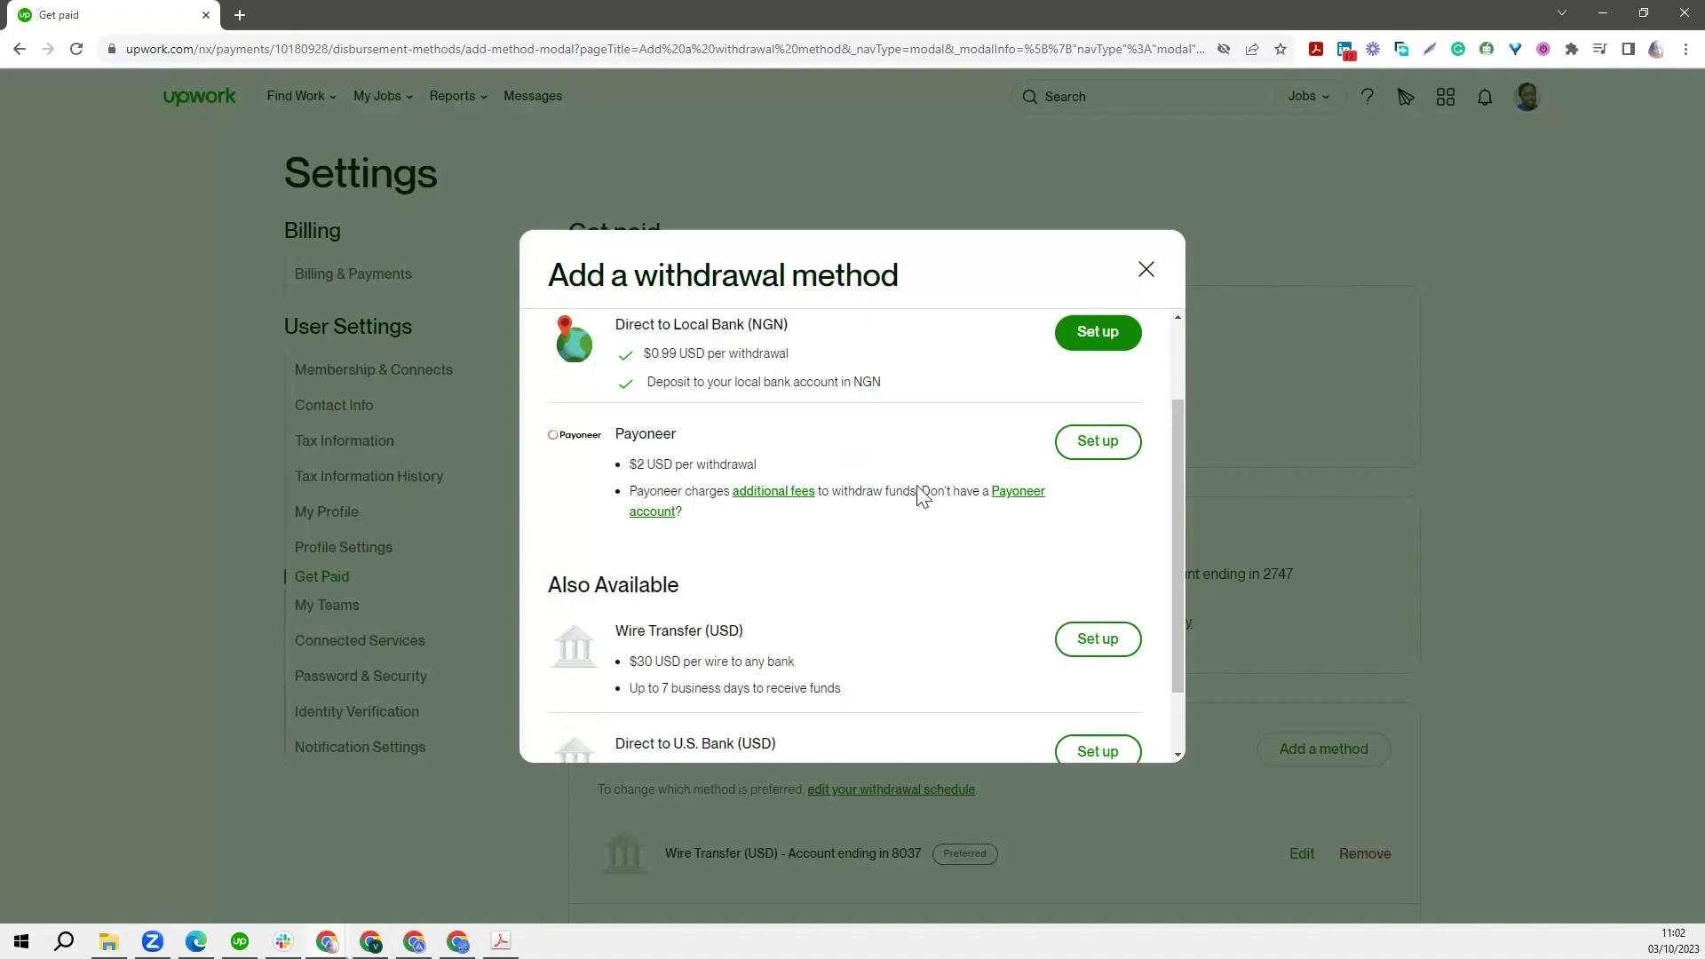
drag(1181, 498, 1178, 542)
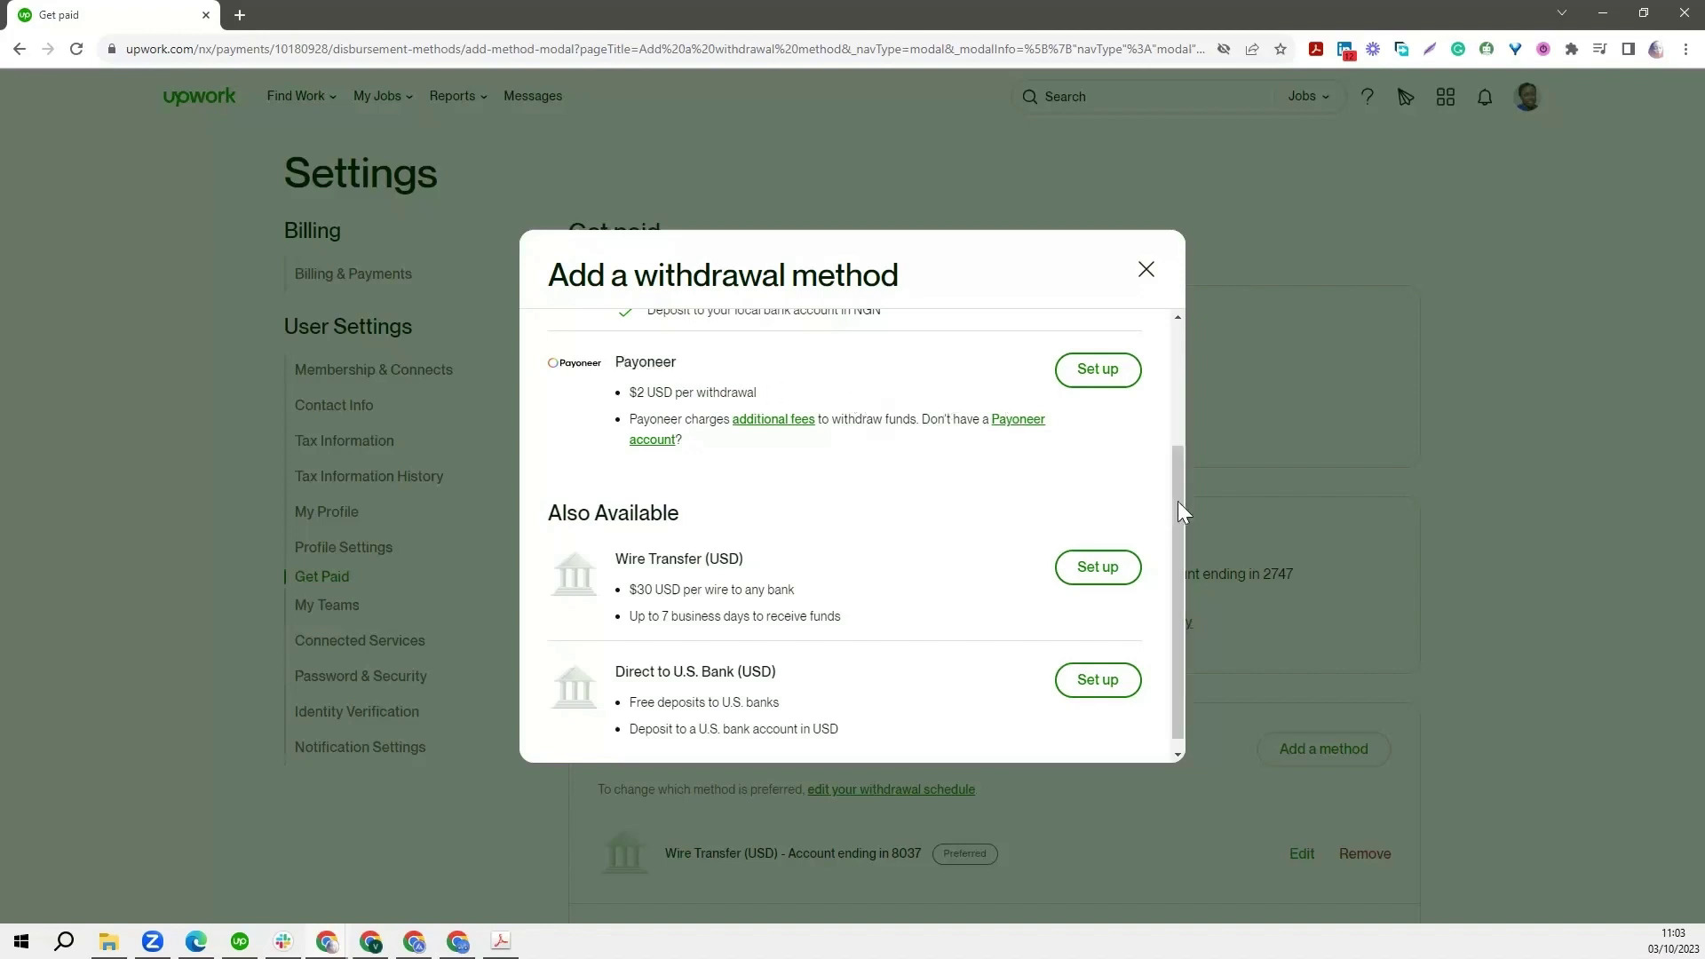
drag(1181, 496, 1185, 510)
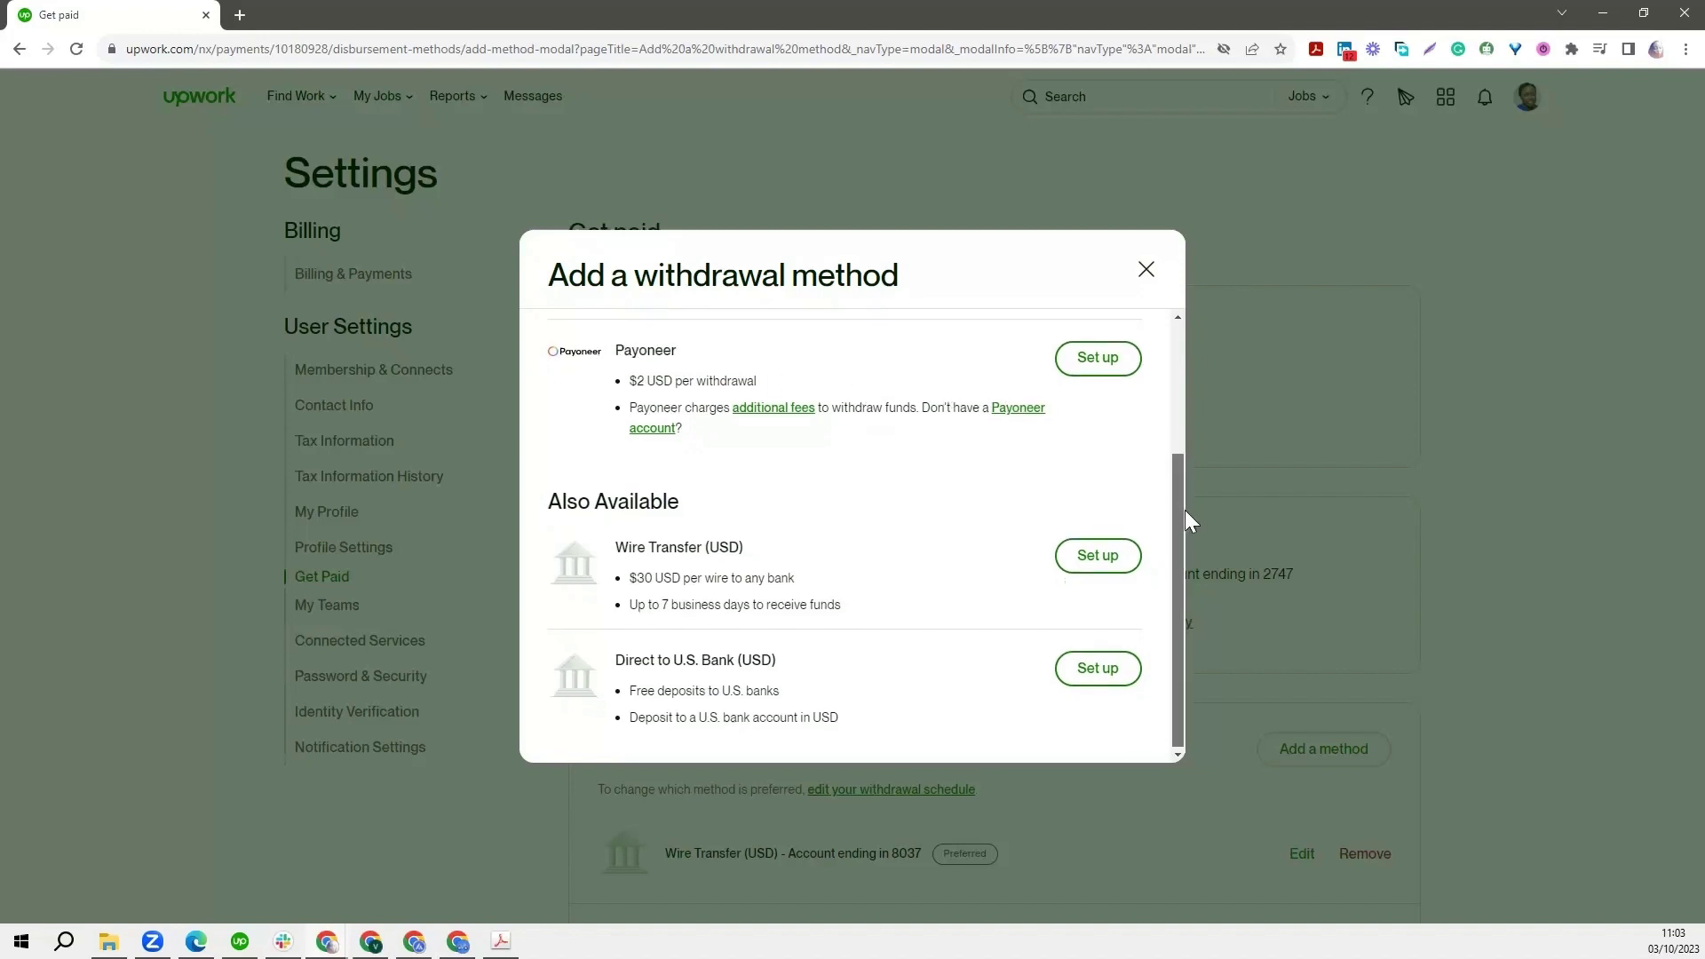
double_click(636, 381)
click(713, 379)
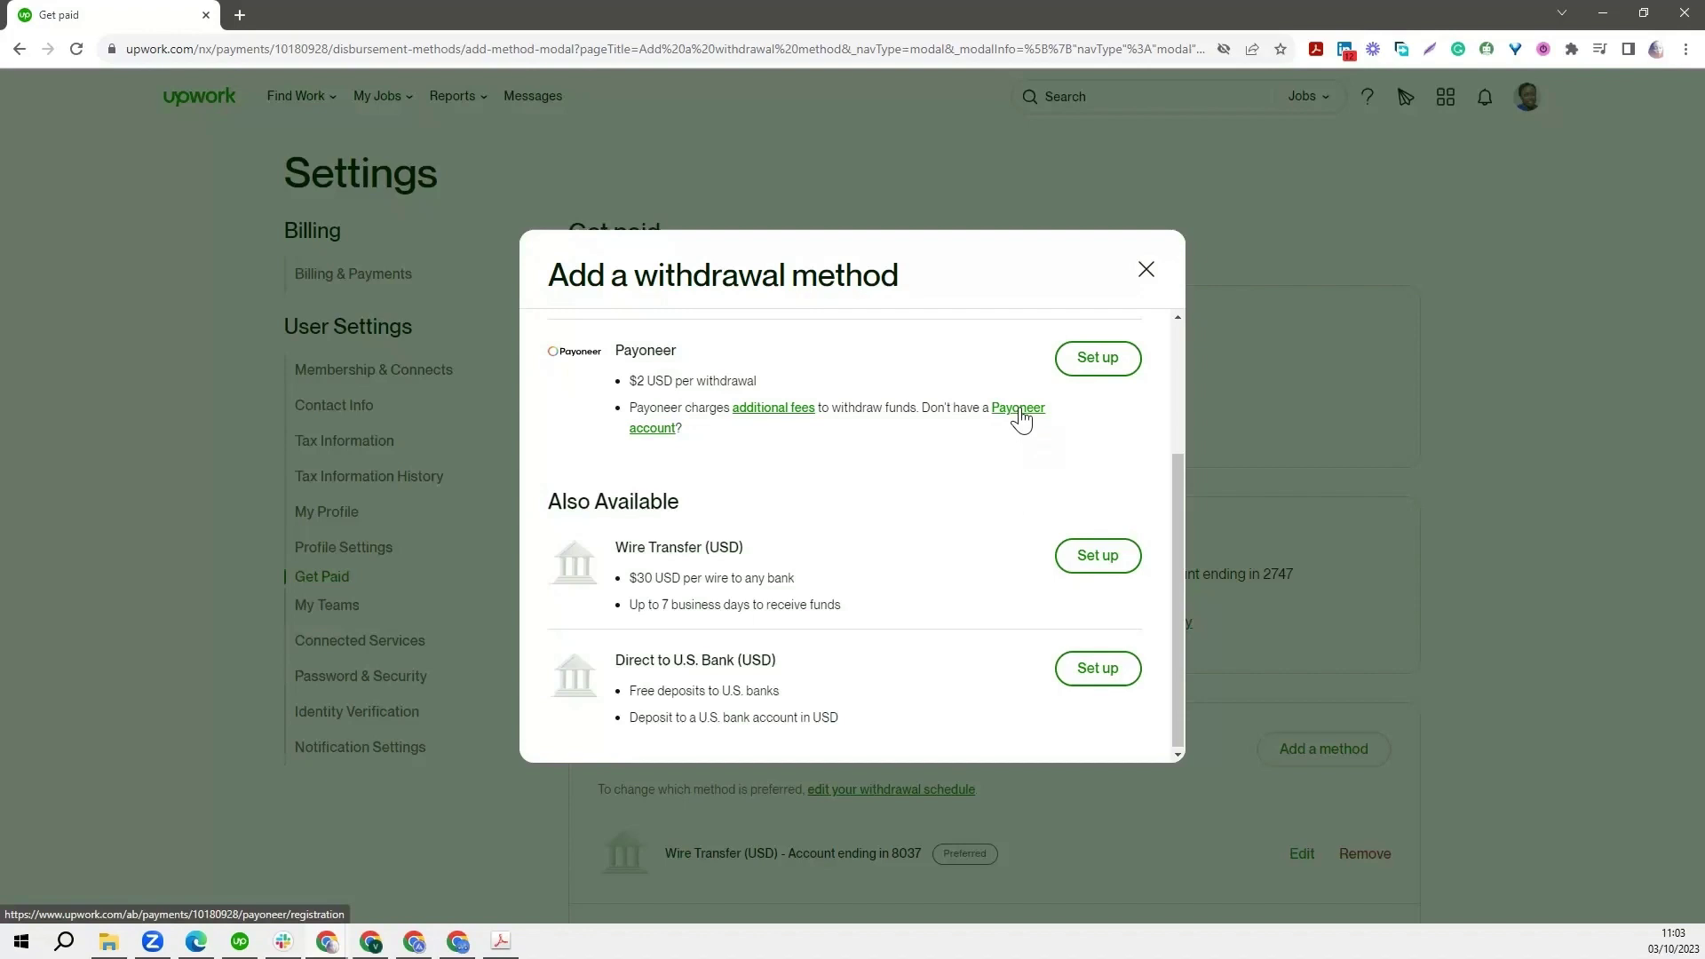
- Choose Set up beside Payoneer to reach its Upwork partner welcome page
click(1099, 368)
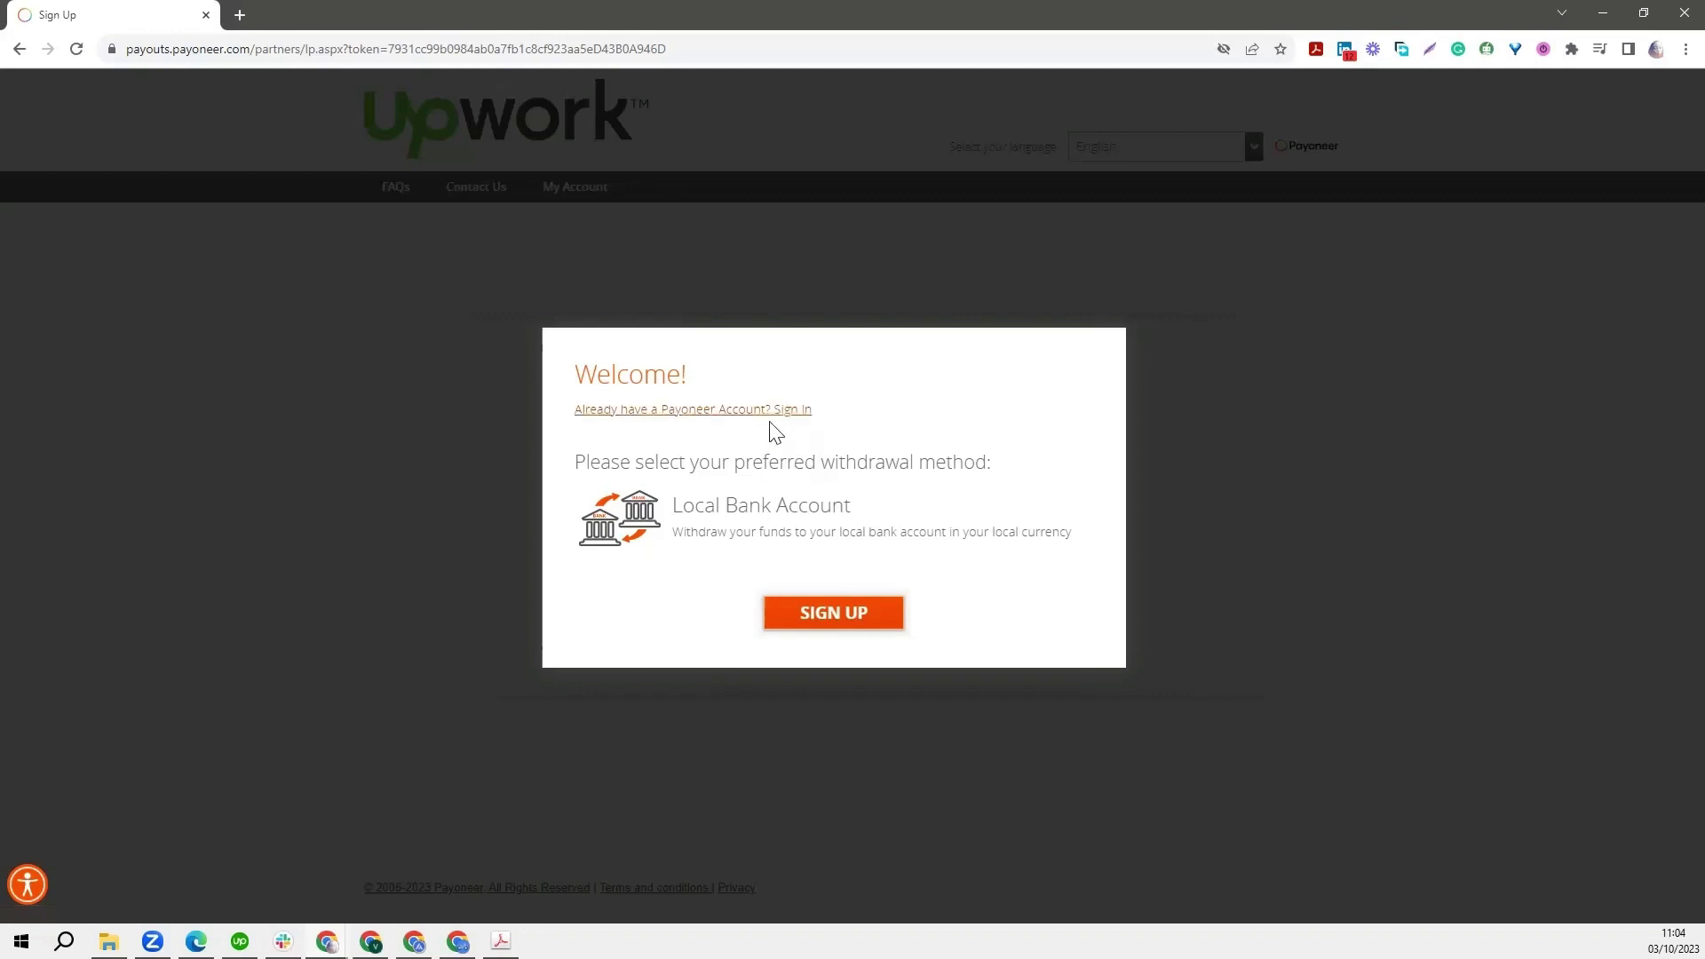
- Click SIGN UP on the Payoneer partner page, then return to Upwork's withdrawal method dialog
click(866, 628)
scroll(952, 610, down, 1)
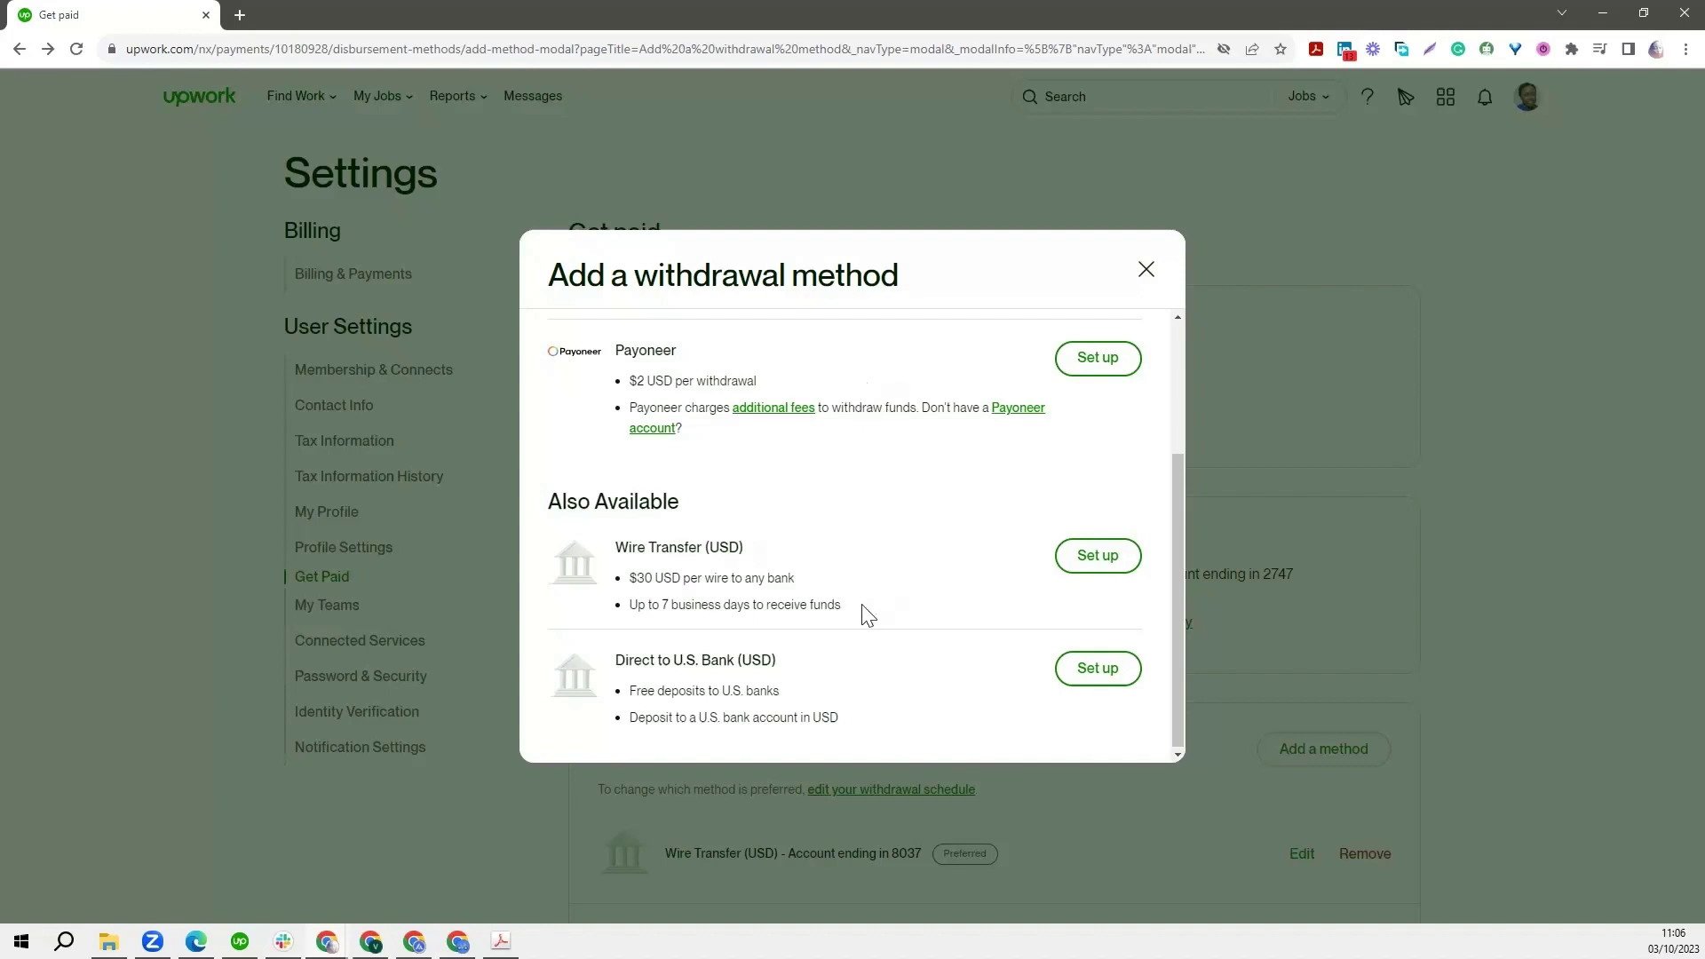
scroll(860, 613, up, 3)
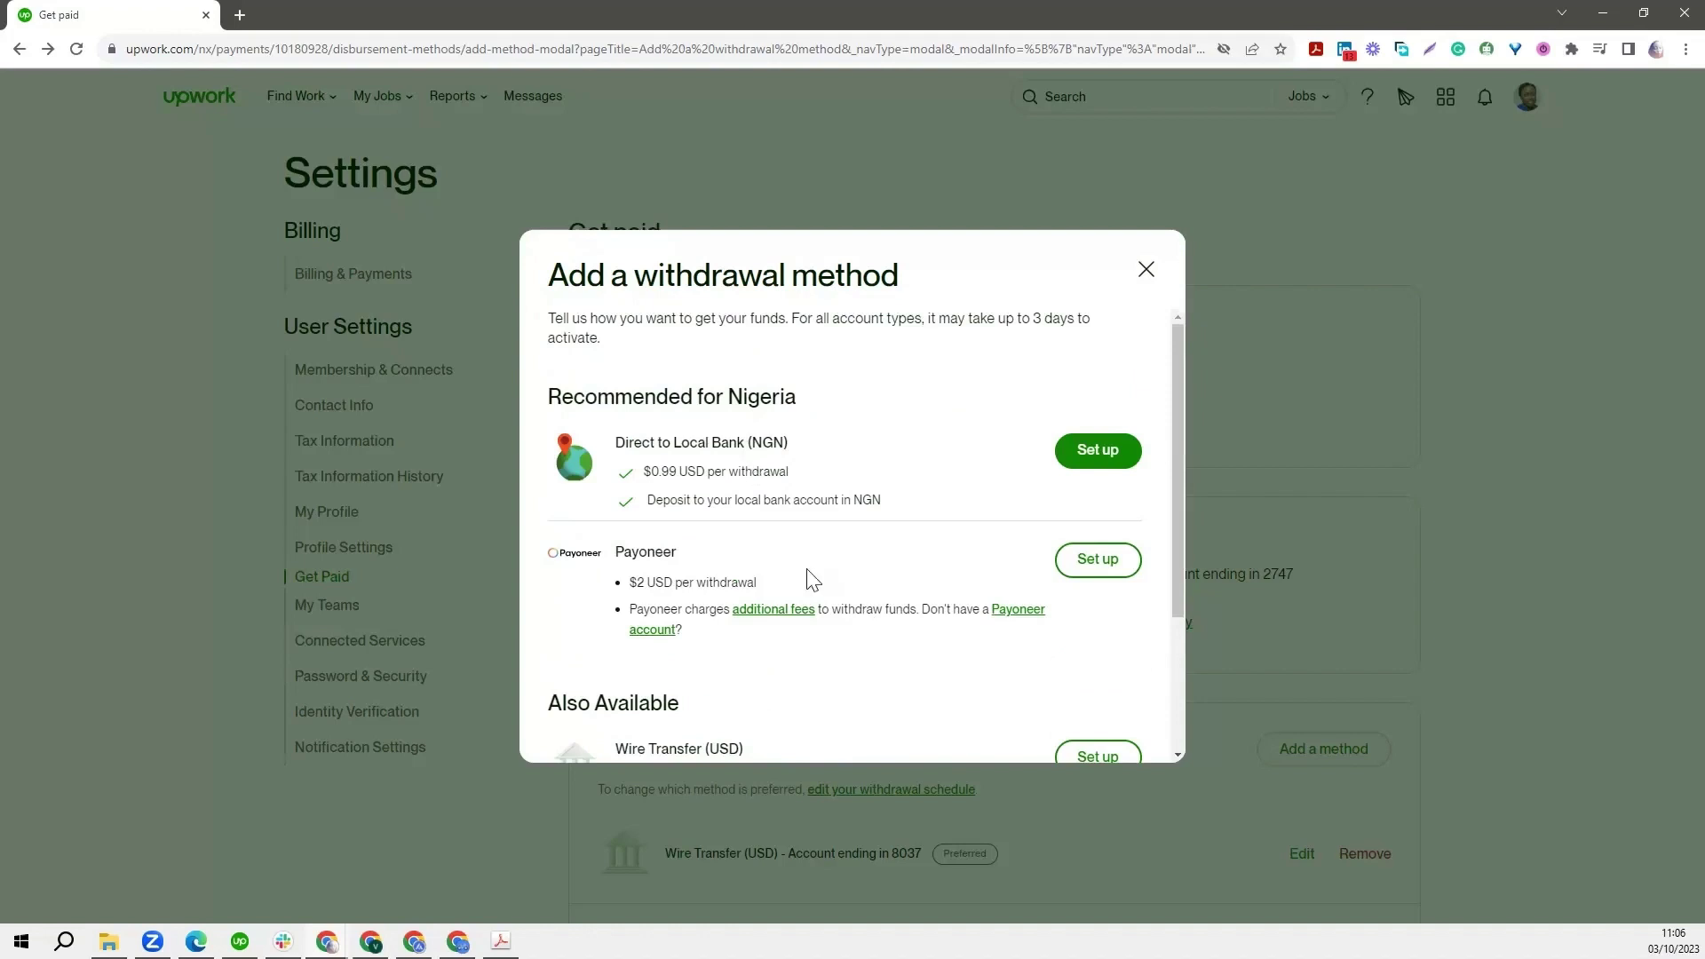
scroll(810, 577, down, 3)
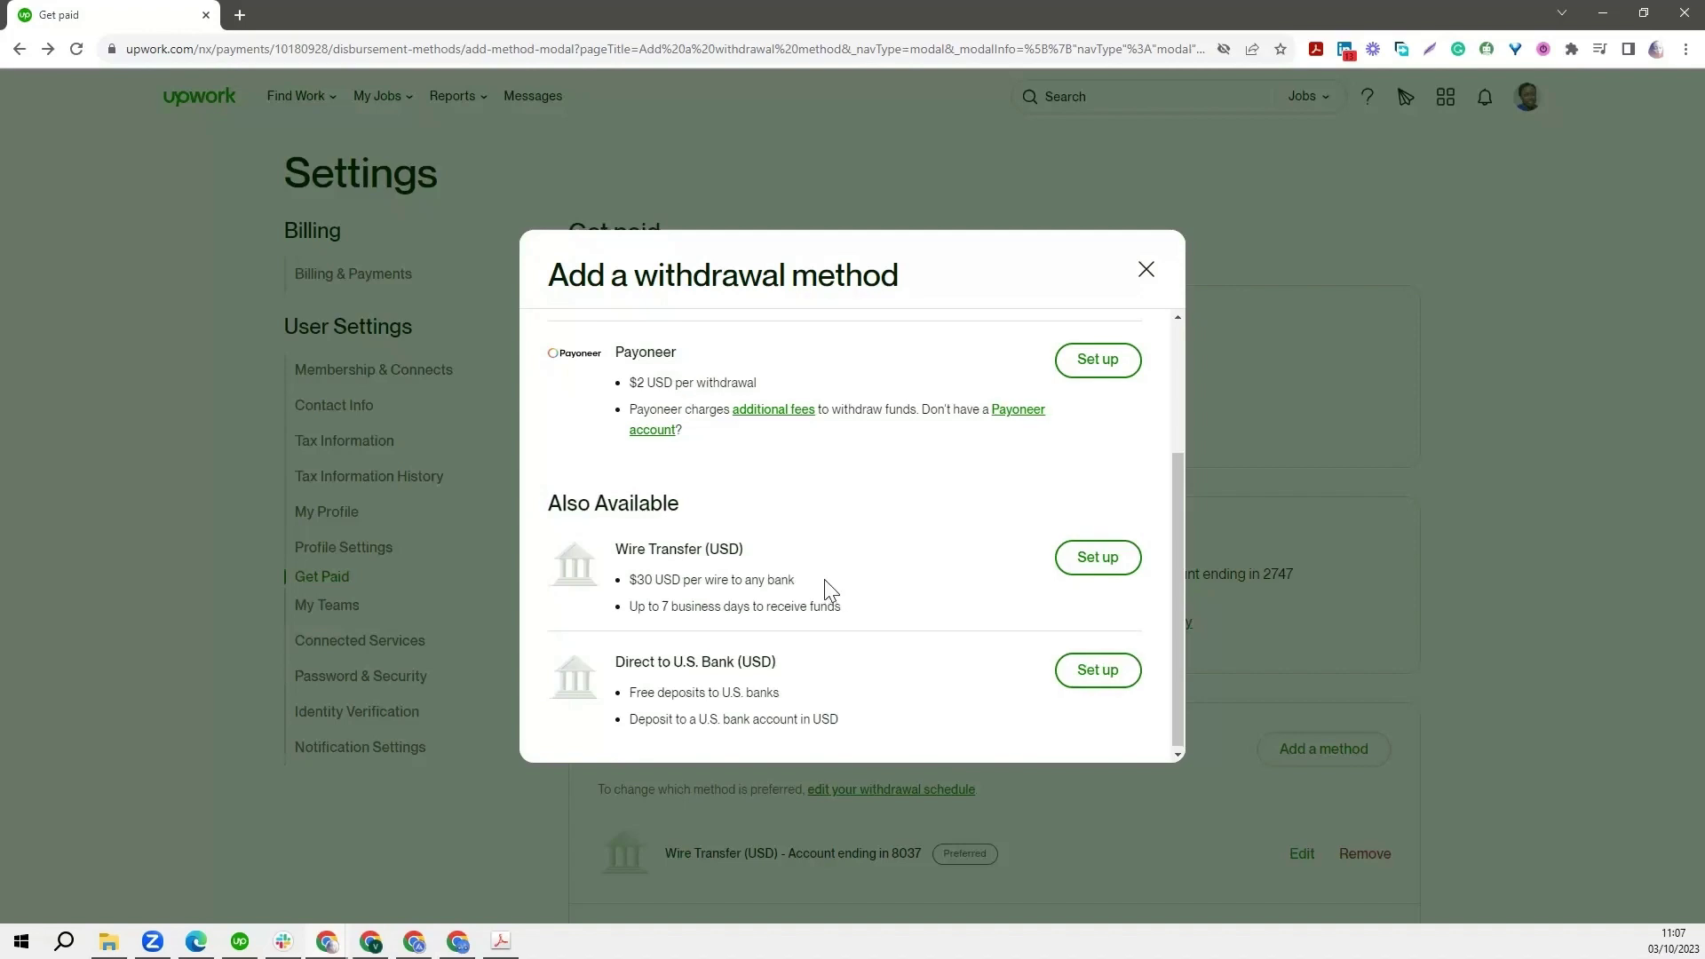
scroll(826, 588, up, 3)
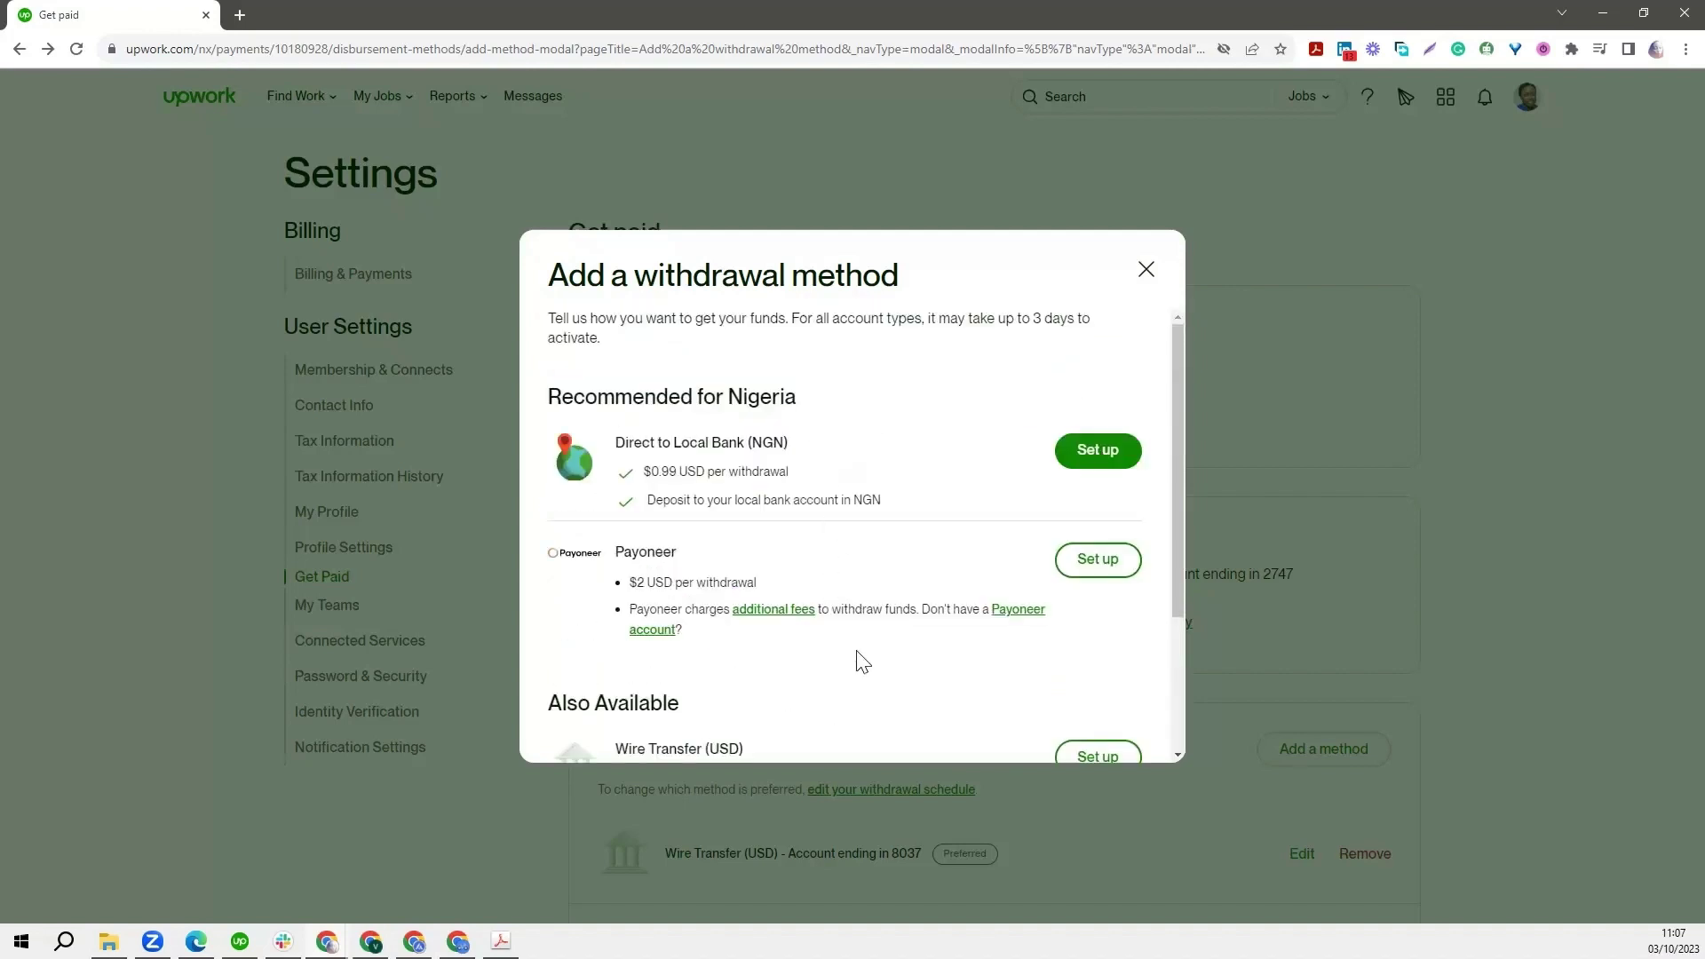
scroll(856, 657, down, 3)
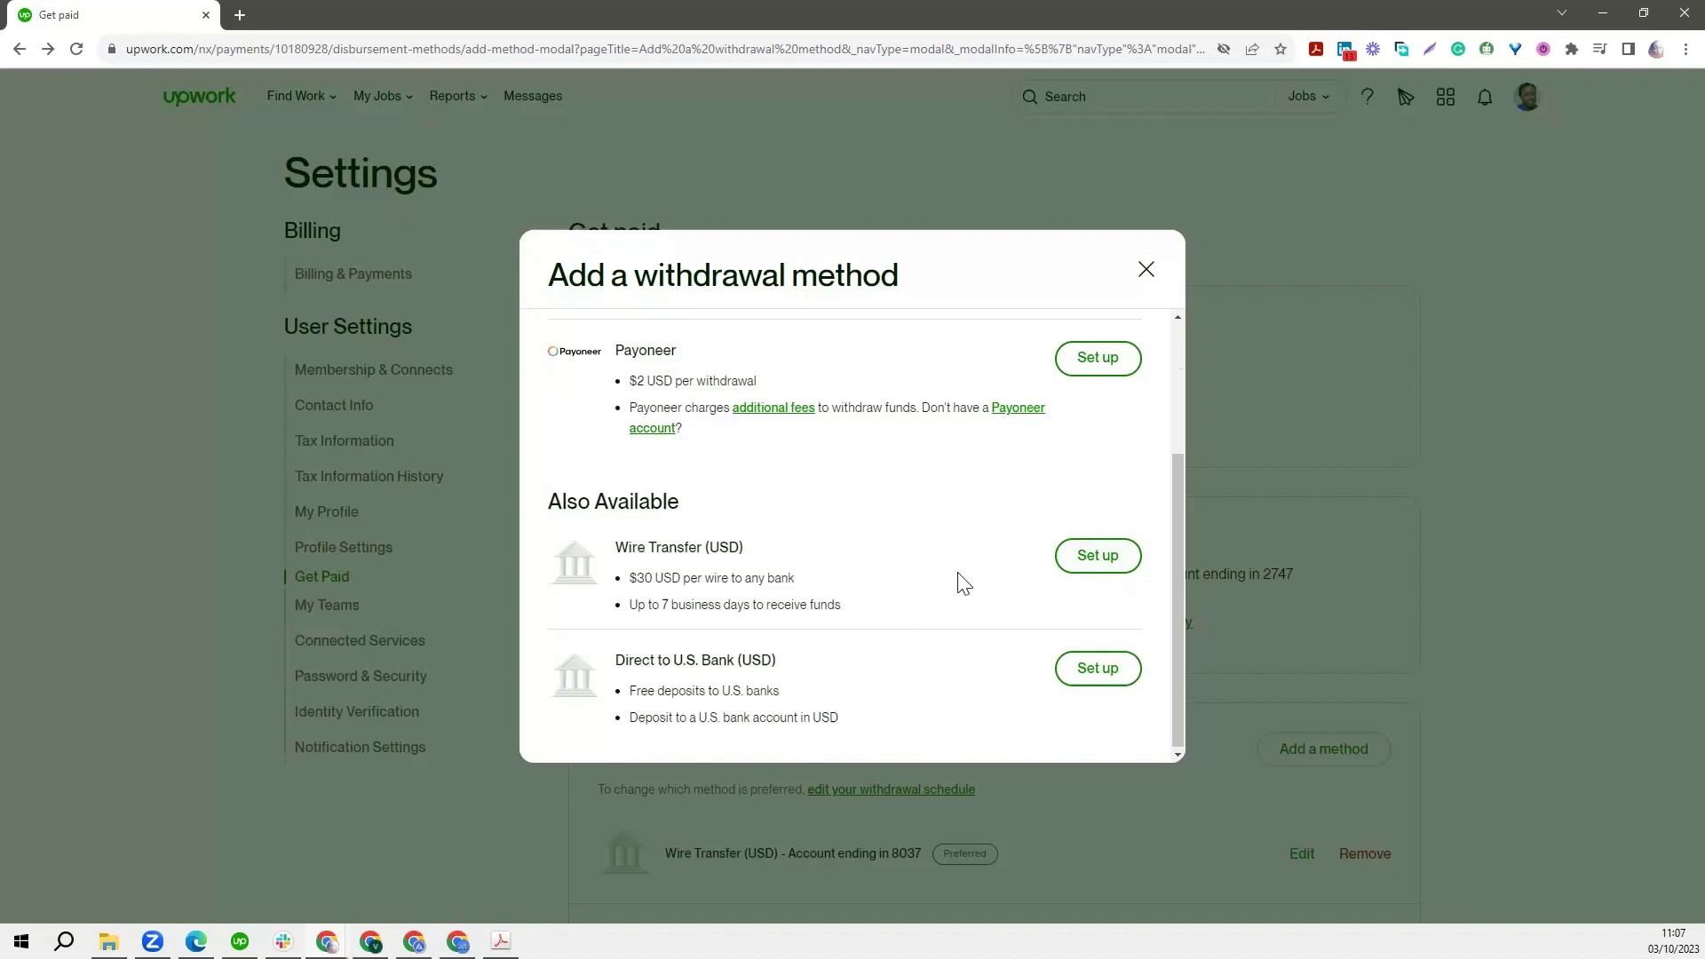
scroll(959, 583, up, 2)
drag(708, 544, 744, 548)
click(701, 660)
triple_click(771, 664)
click(820, 678)
scroll(831, 682, up, 3)
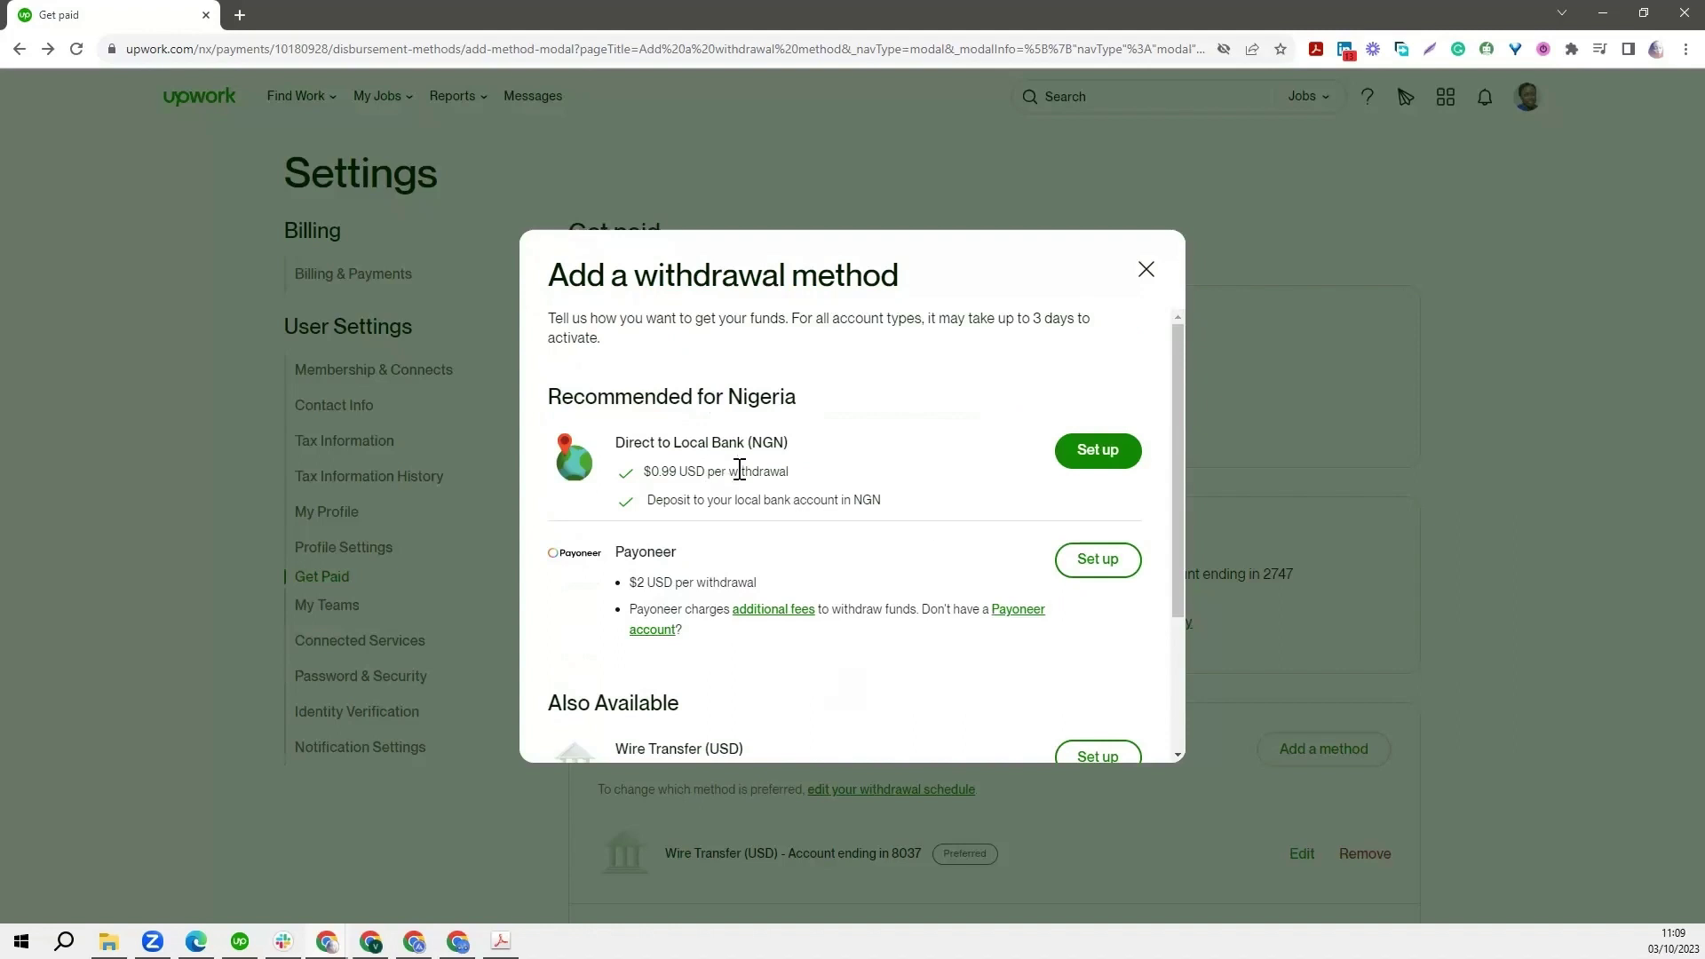
scroll(937, 523, down, 2)
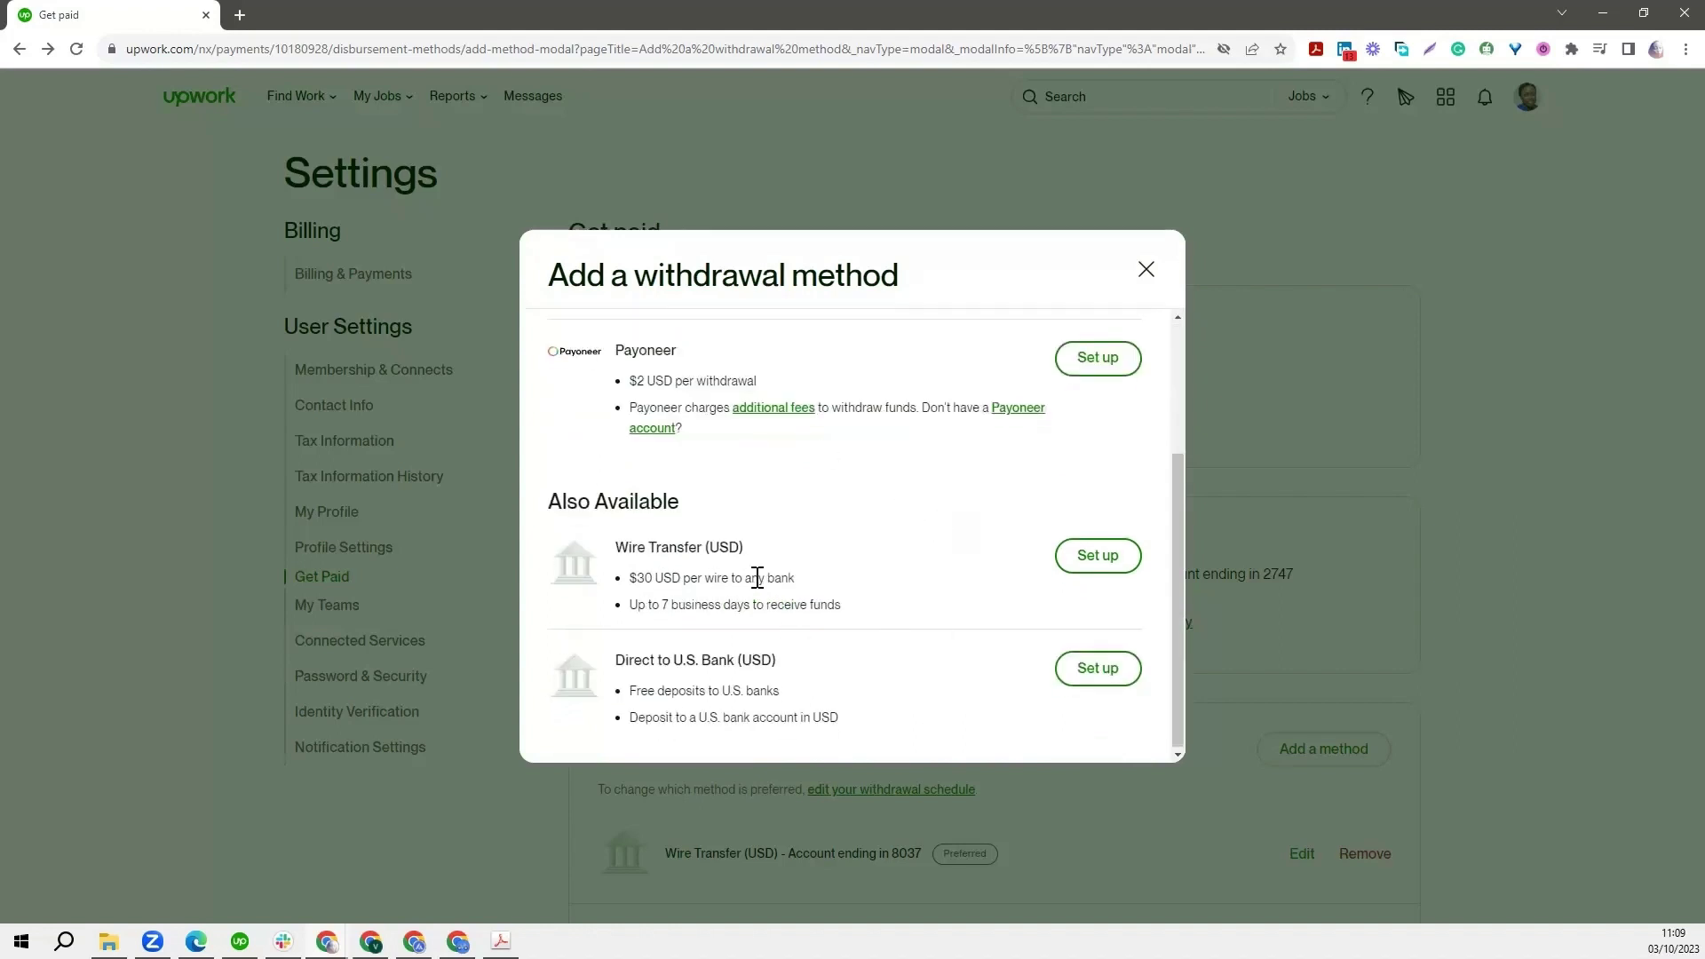
scroll(802, 598, up, 1)
scroll(802, 597, up, 1)
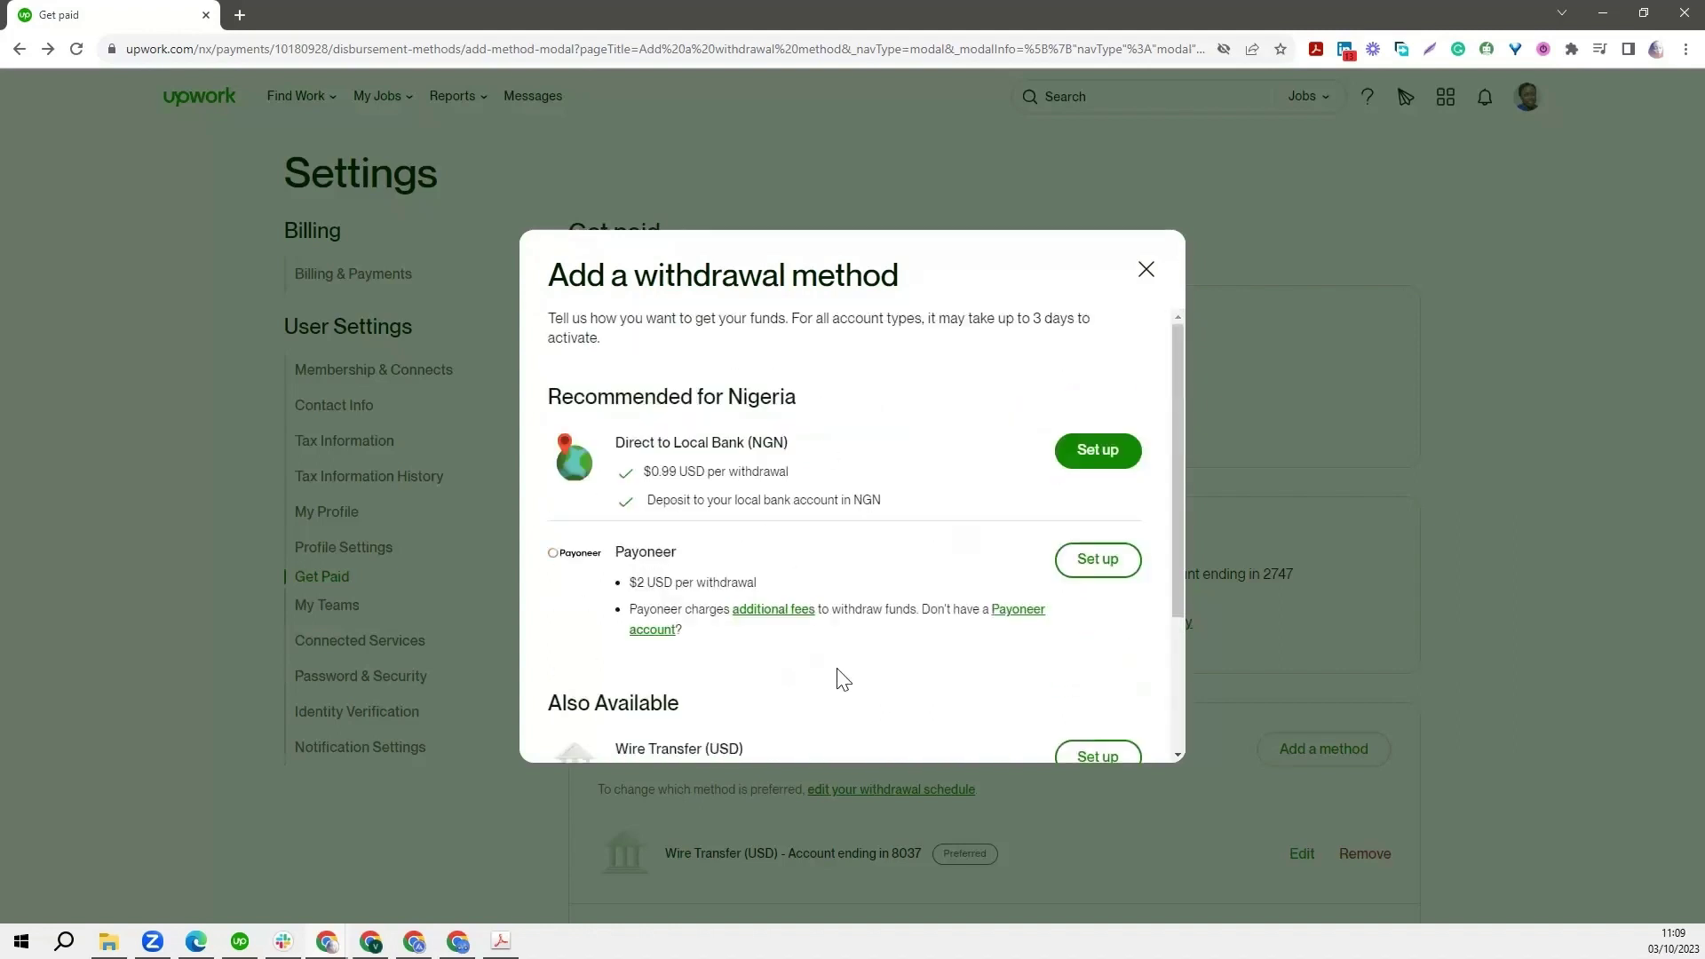
scroll(778, 646, down, 2)
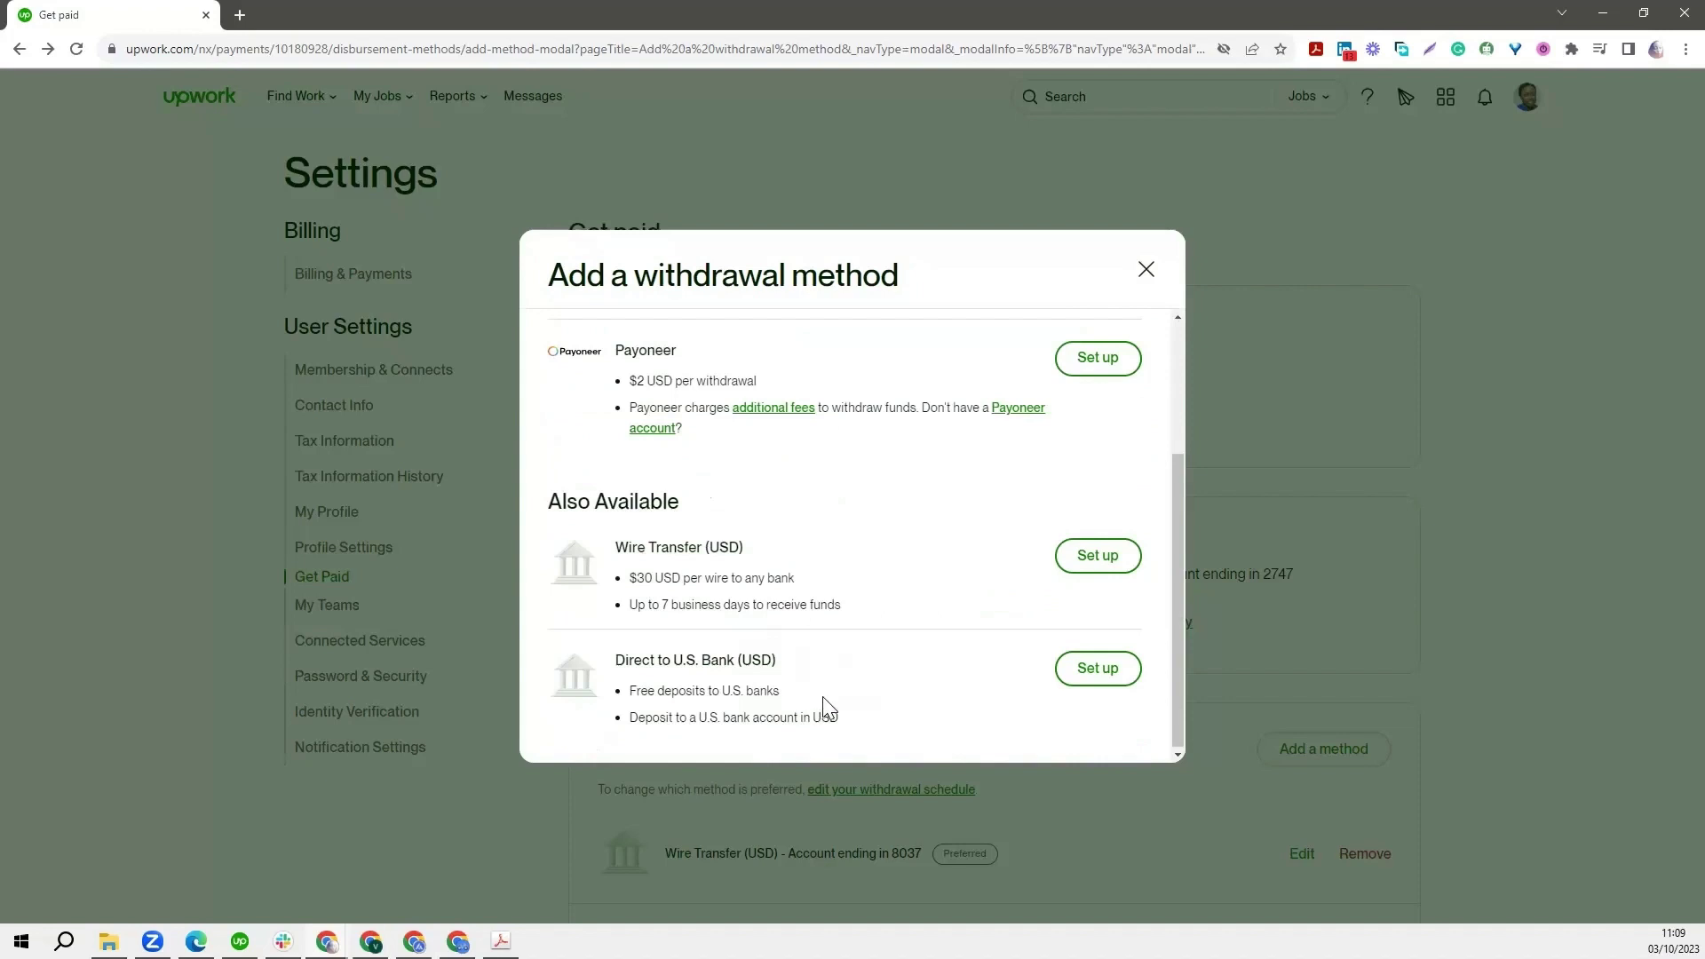
scroll(825, 706, up, 3)
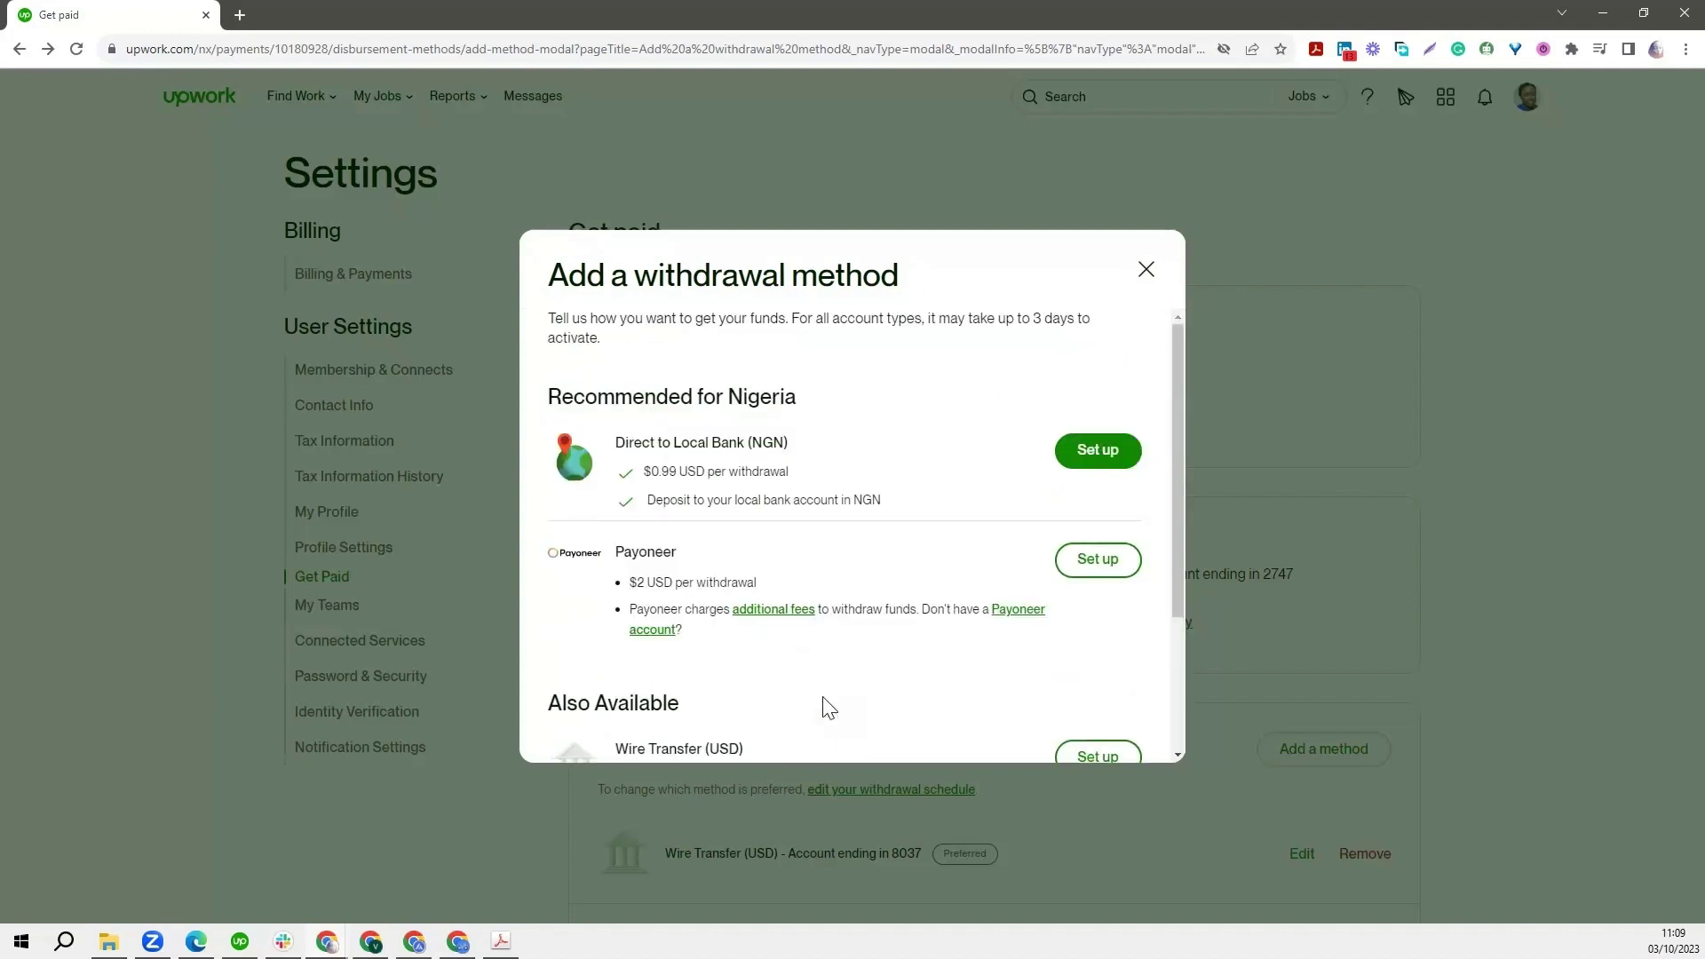